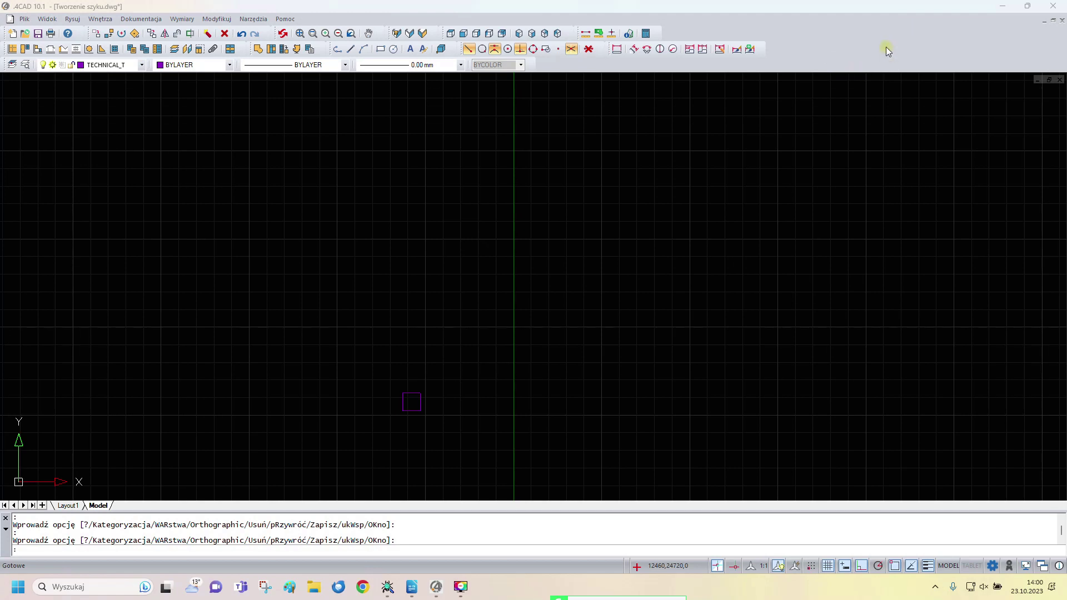
Dock the Narzędzia Palet tool palette with the modify and array tools on the right.
right_click(844, 48)
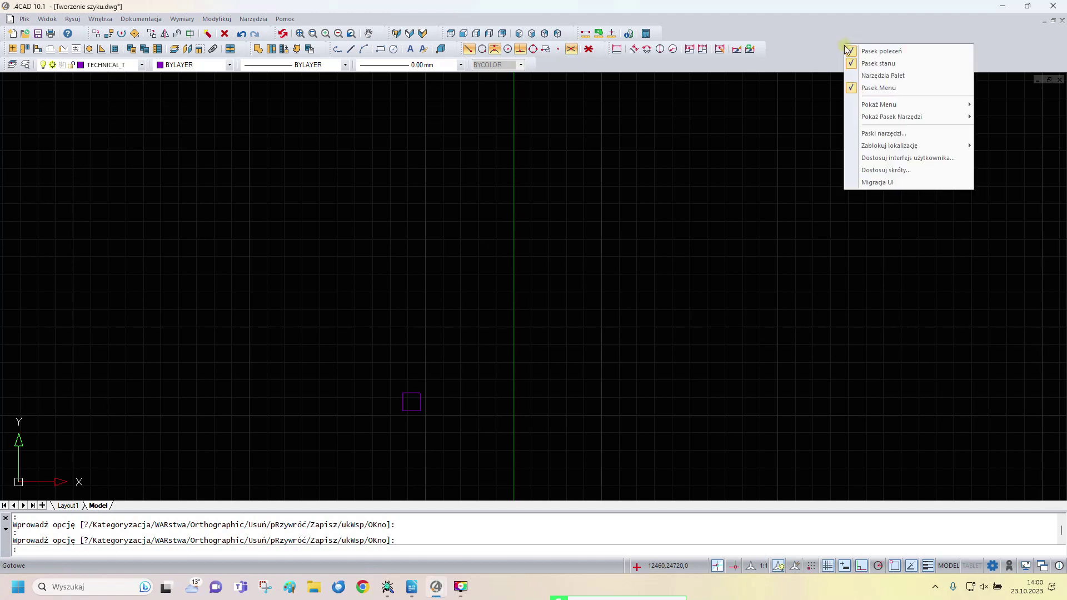
left_click(883, 77)
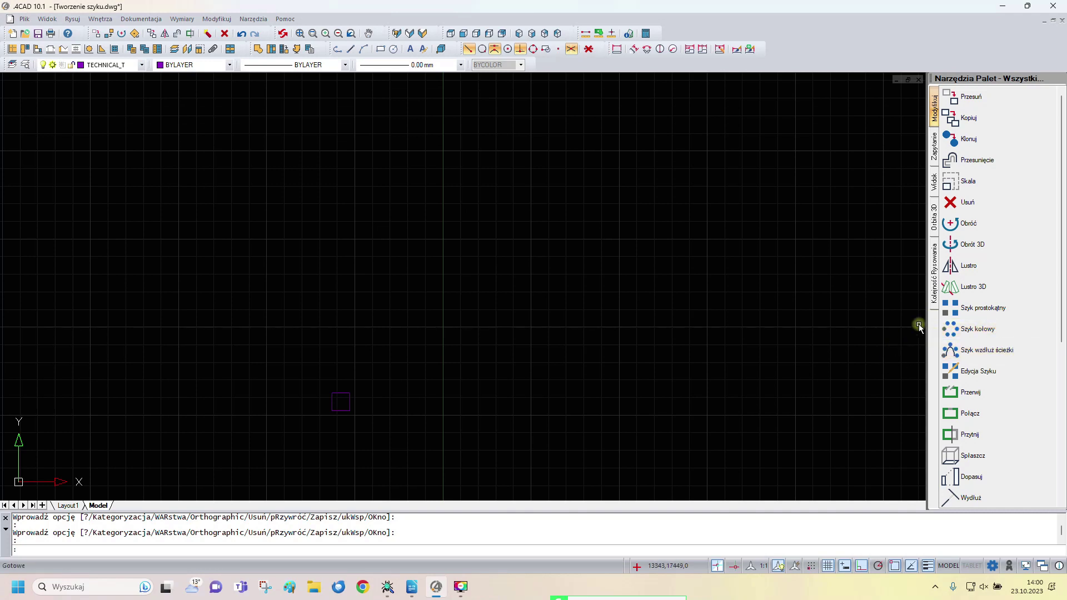
Select the purple square as the source of a Szyk prostokątny rectangular array.
left_click(978, 308)
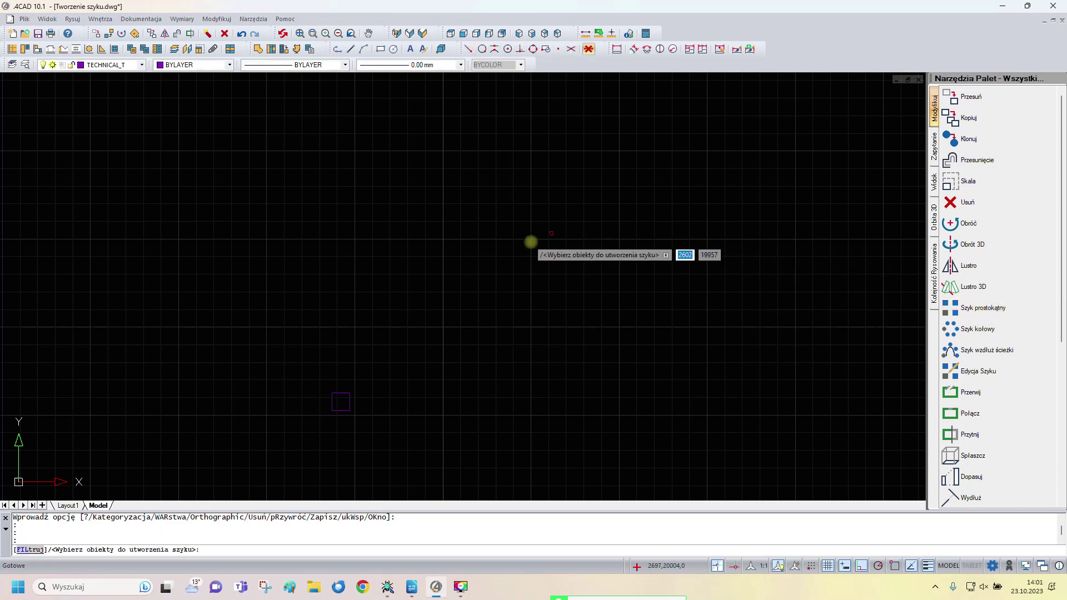
middle_click_drag(493, 256, 573, 210)
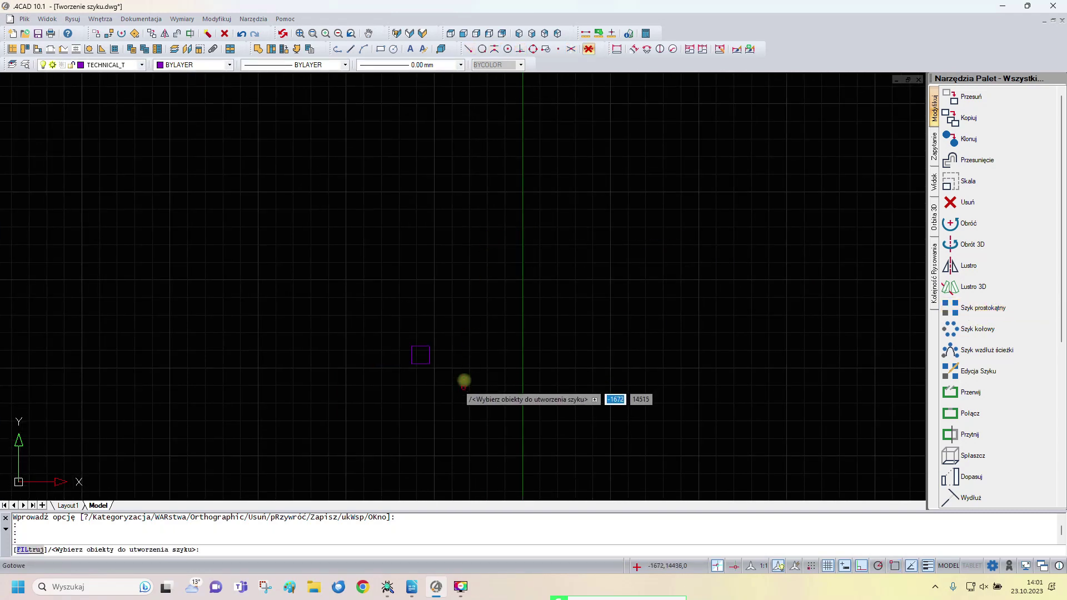
left_click(430, 358)
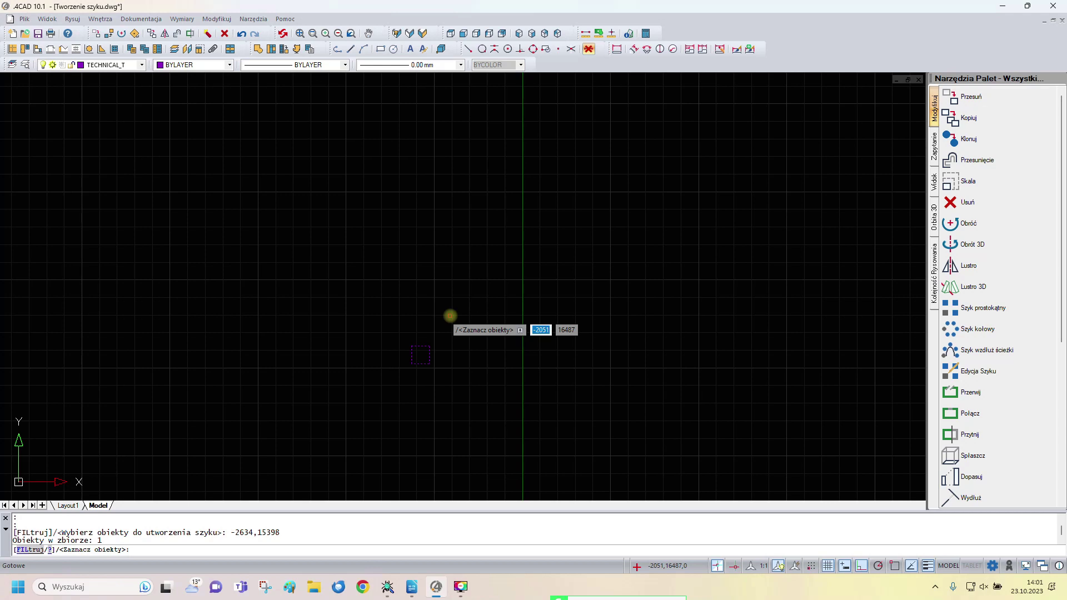
key("Return")
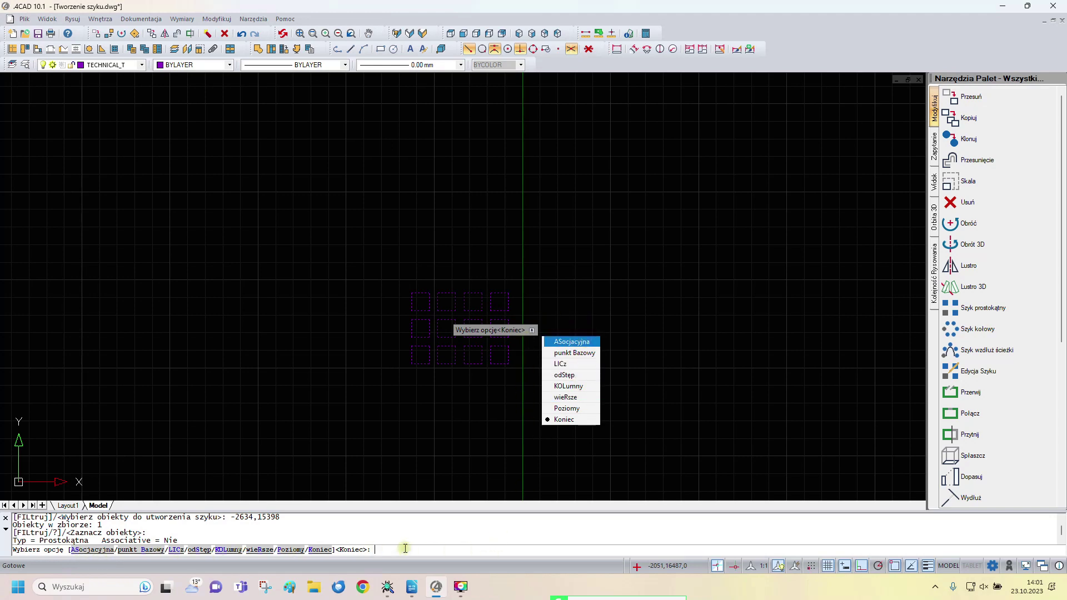
Set the rectangular array to 6 columns spaced 1200 apart.
left_click(572, 387)
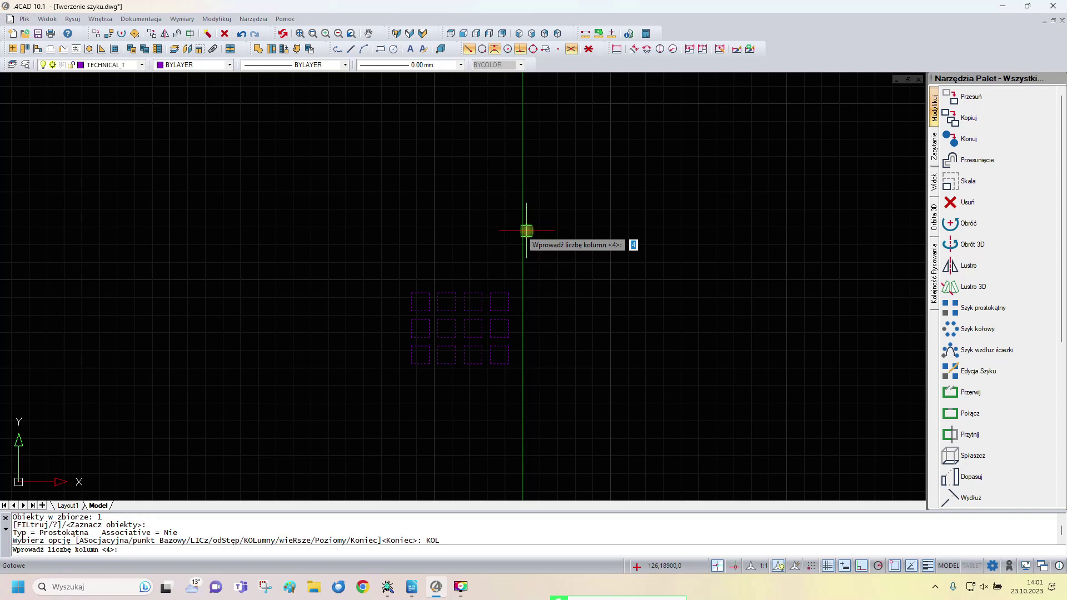
type("6")
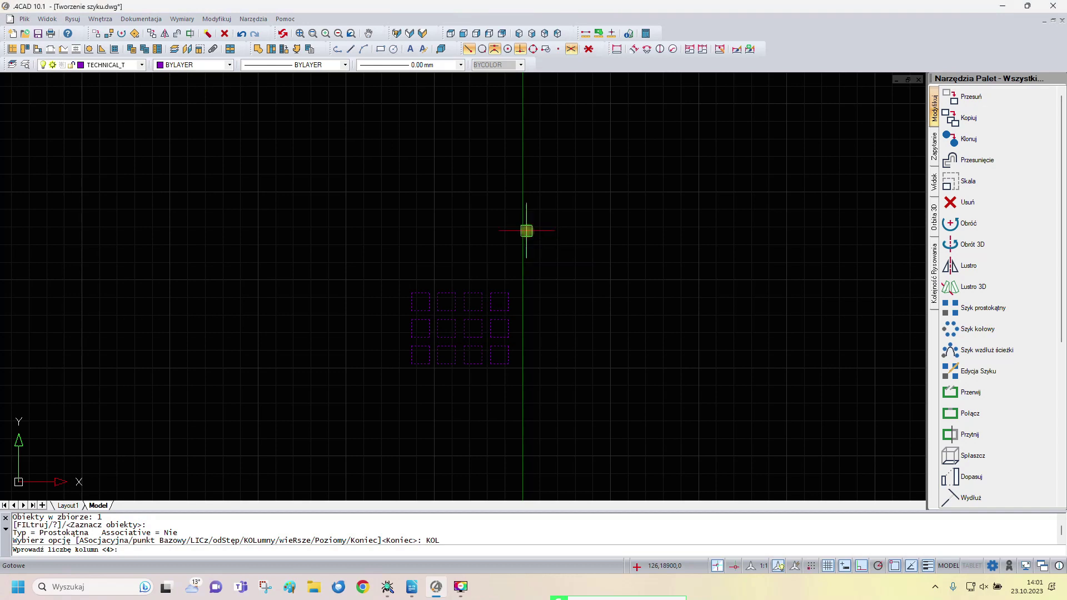
key("Return")
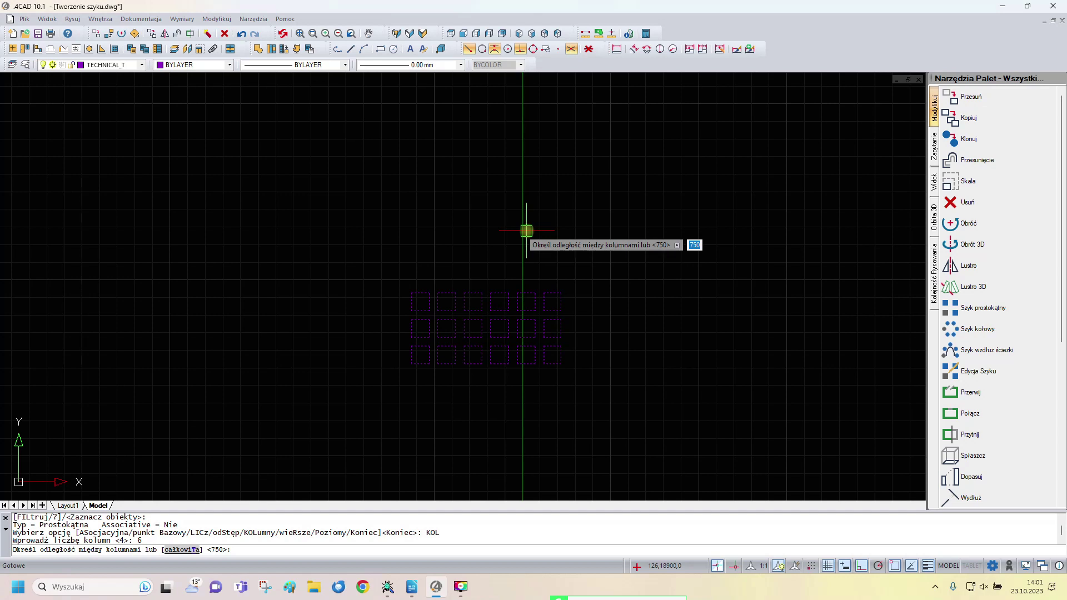
type("12")
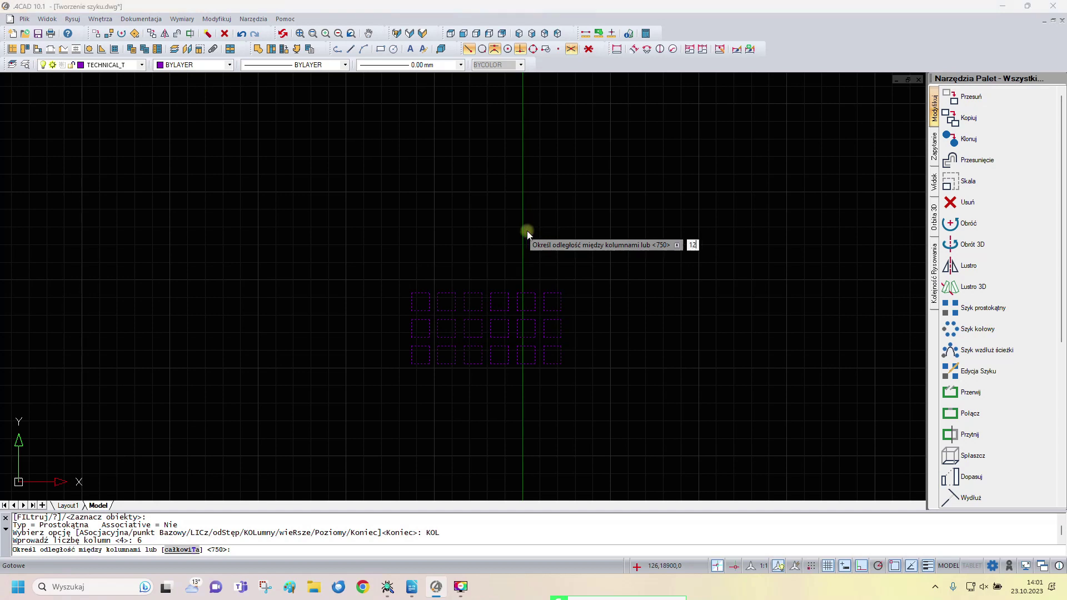
type("00")
key("Return")
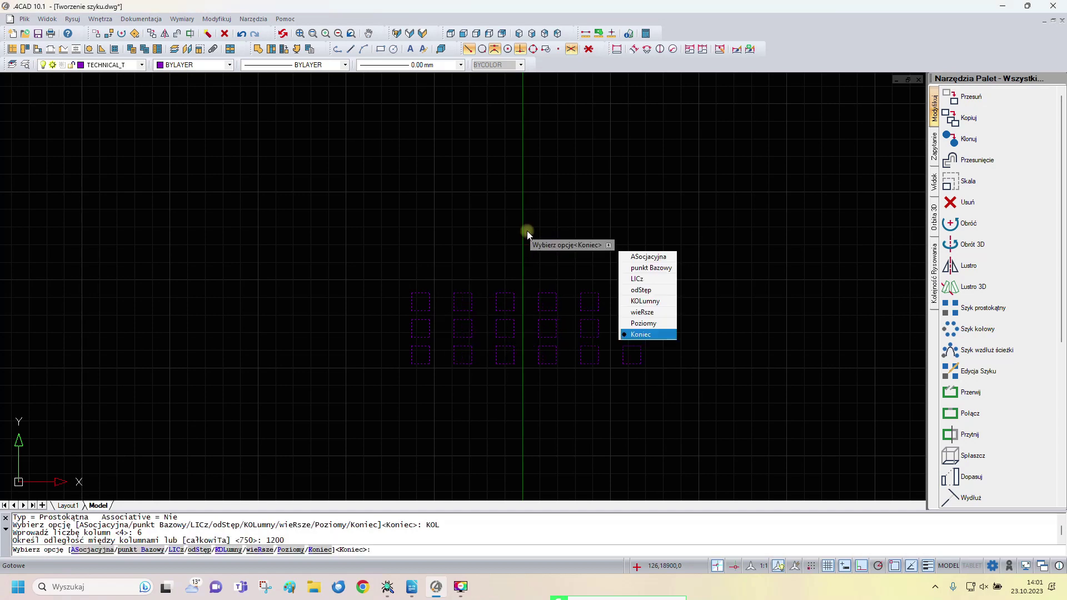
Set 5 rows spaced 1500 with zero height step, then finish the square grid.
left_click(254, 550)
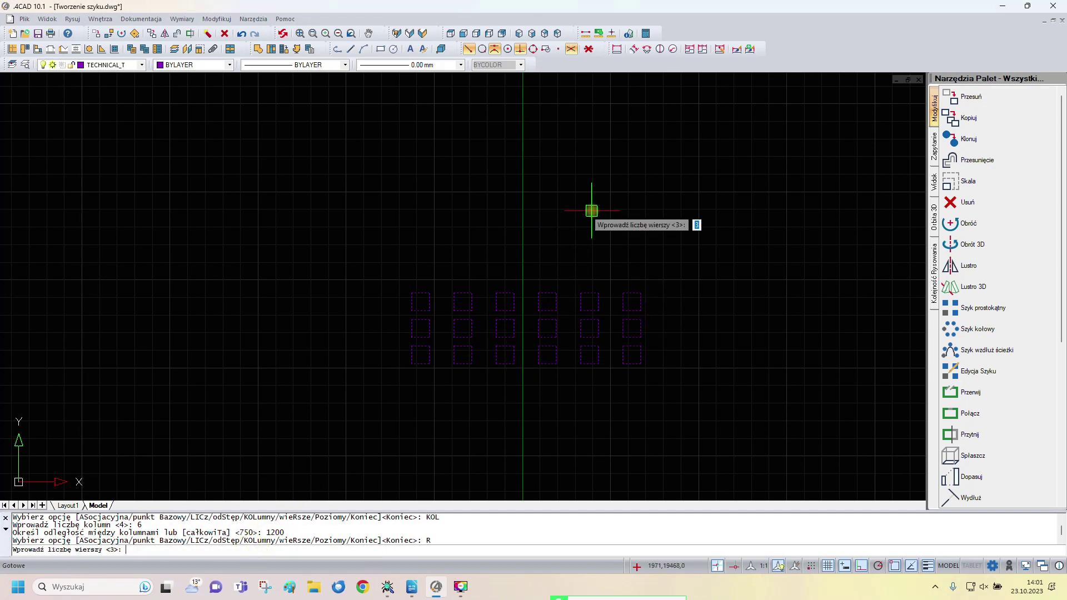
type("5")
key("Return")
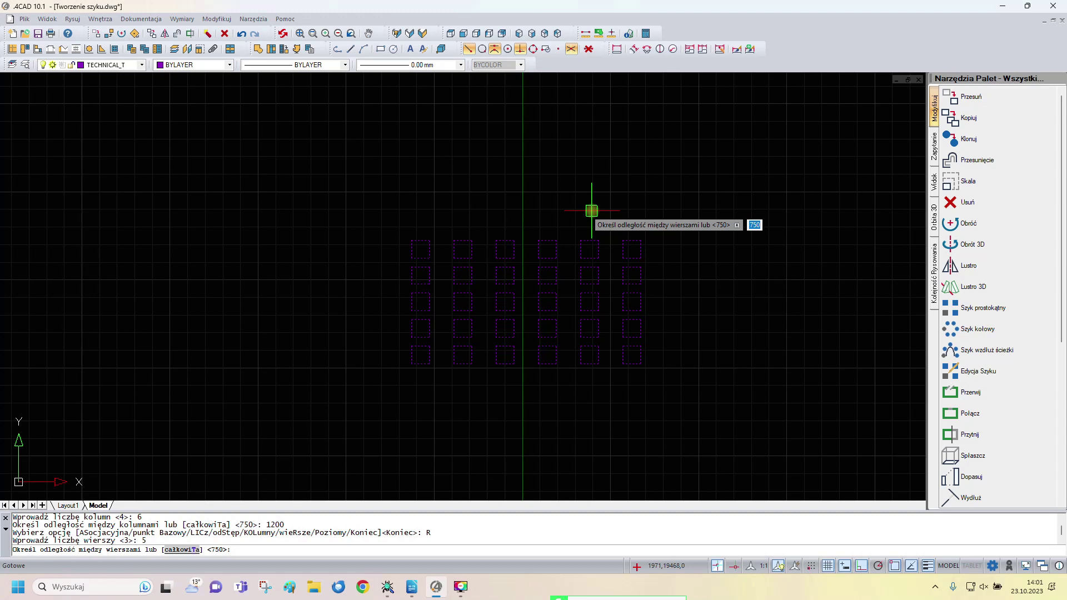
type("1500")
key("Return")
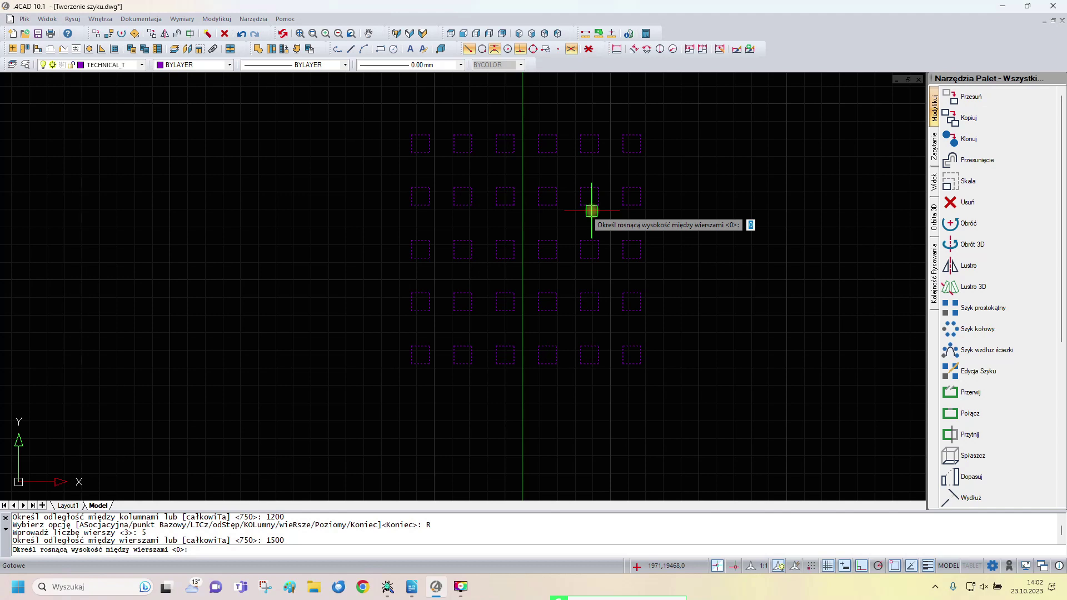
key("Return")
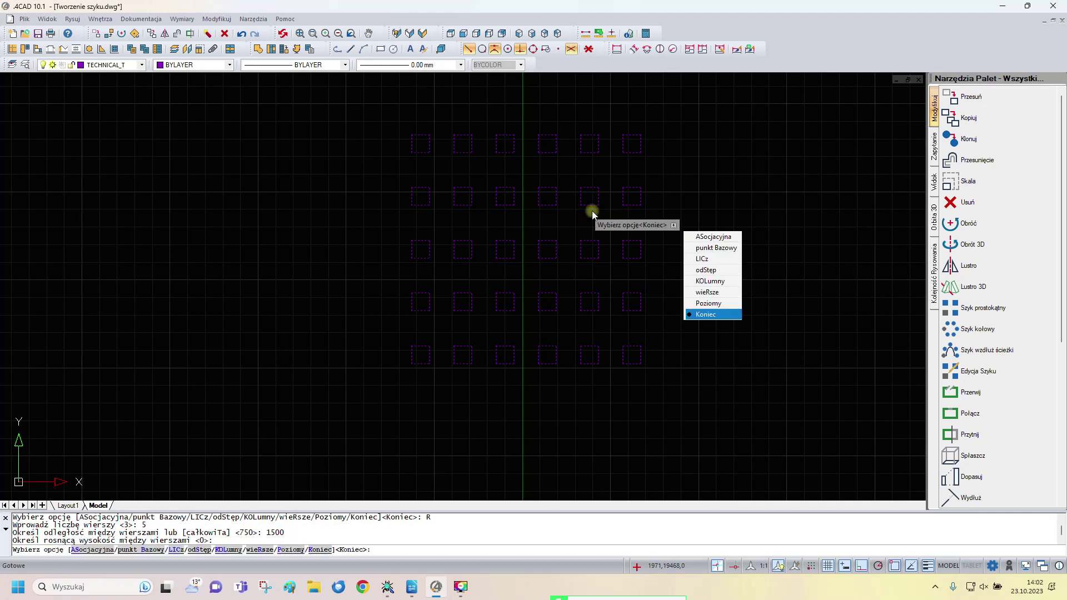
left_click(727, 315)
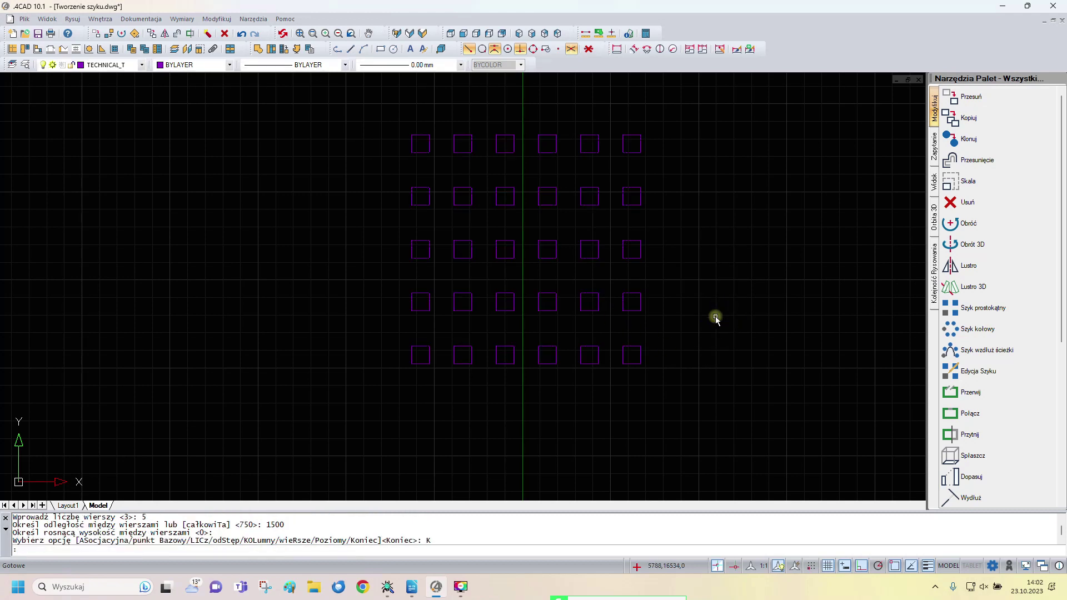
Clear the accidental selection of grid squares.
left_click(641, 142)
key("Escape")
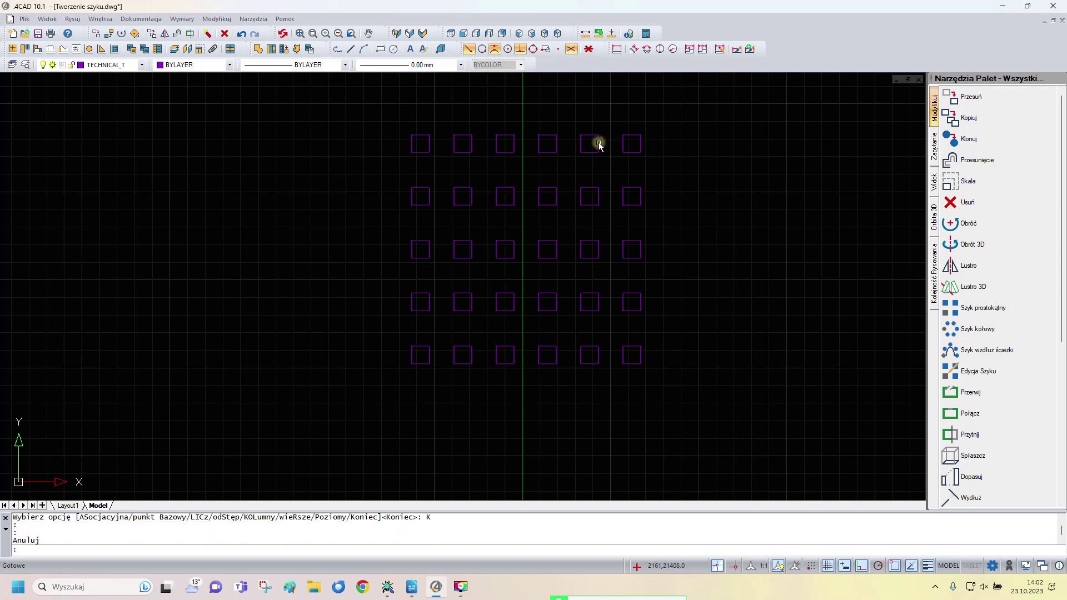
left_click(598, 142)
key("Escape")
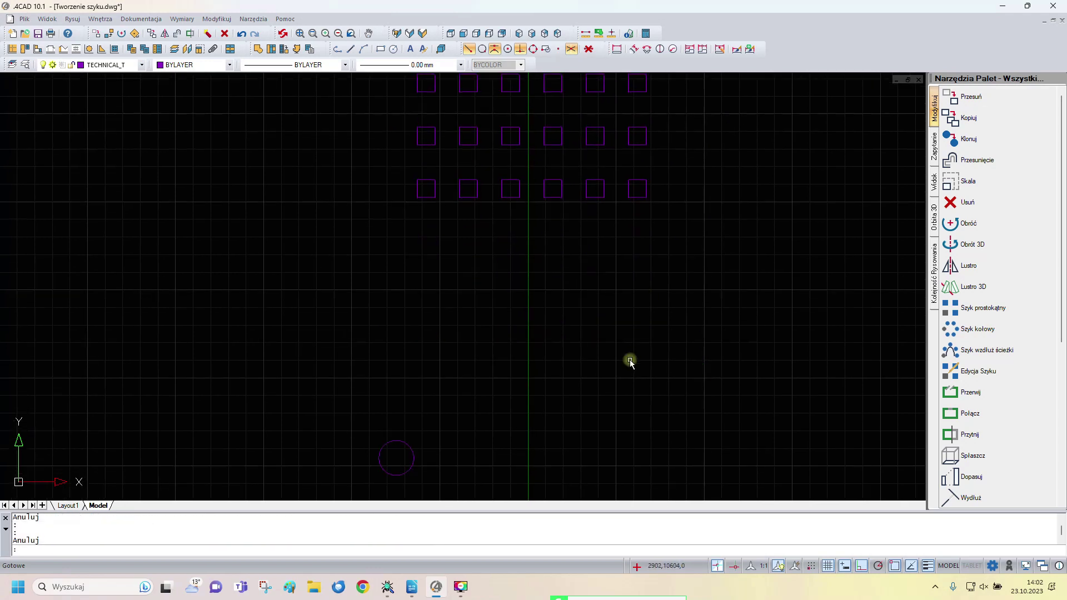
scroll(629, 359, "up", 5)
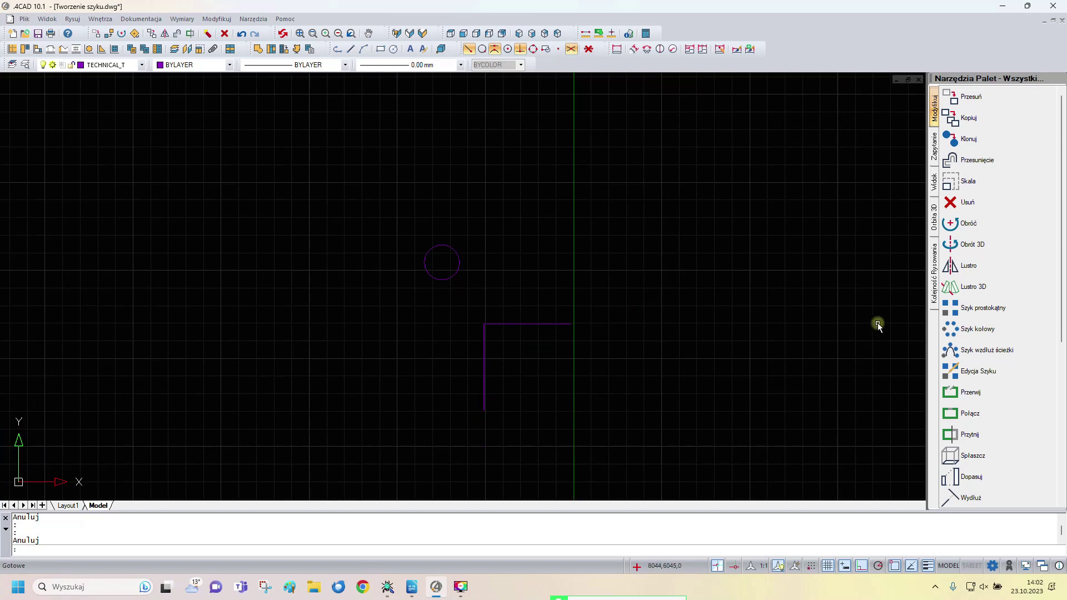
Make a polar array of the circle around a picked centre with 12 elements.
left_click(978, 329)
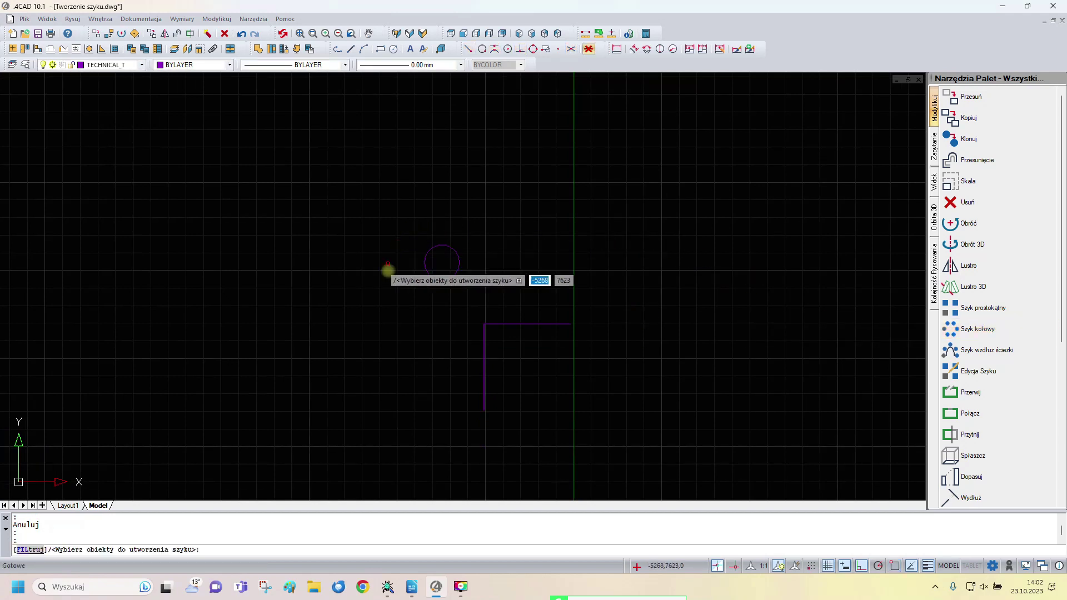
left_click(457, 255)
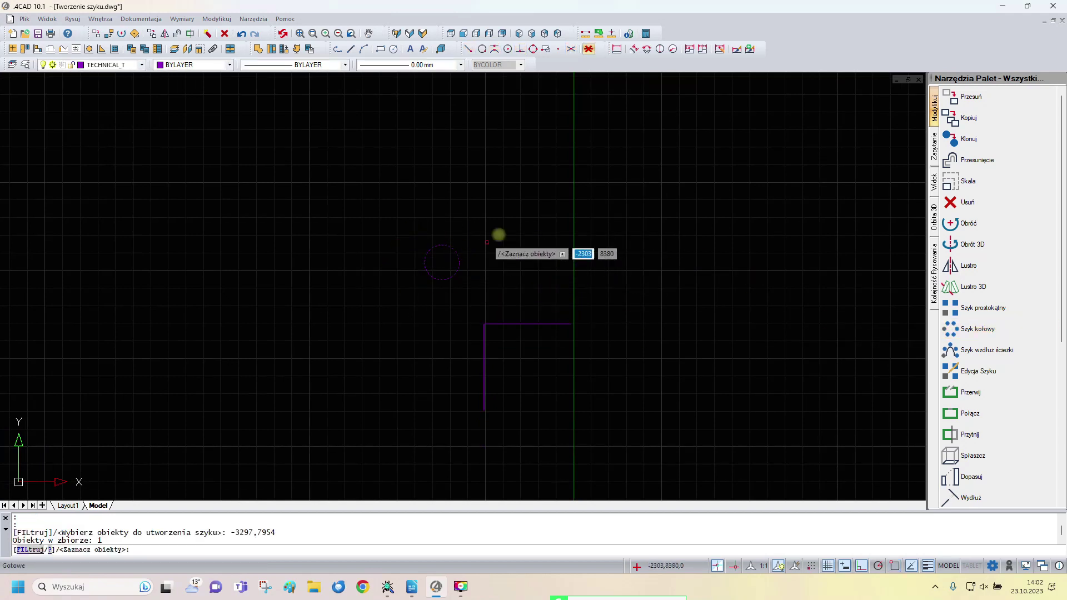
key("Return")
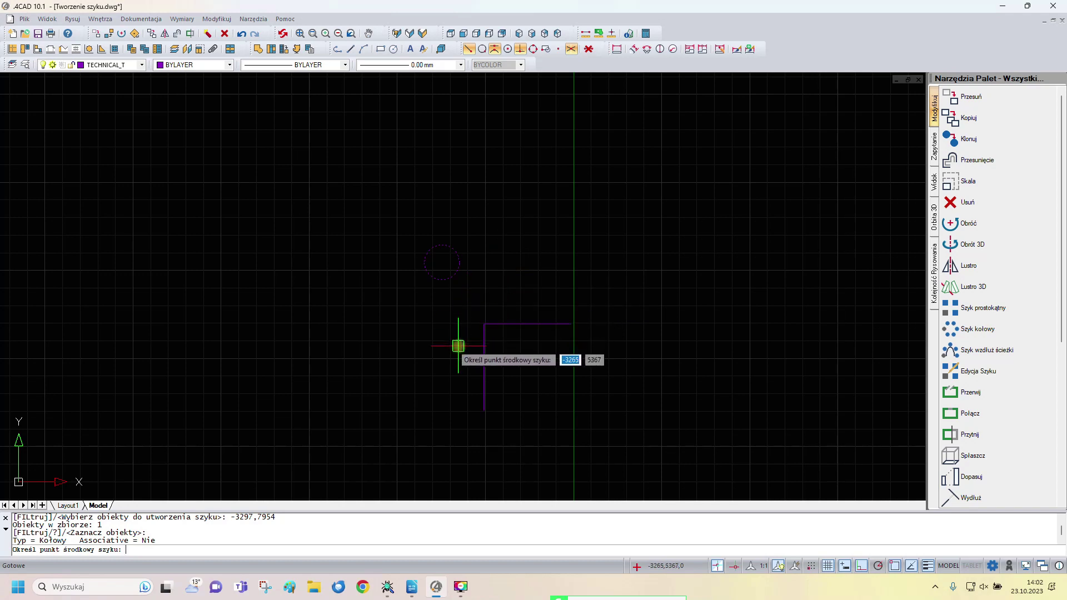
left_click(484, 324)
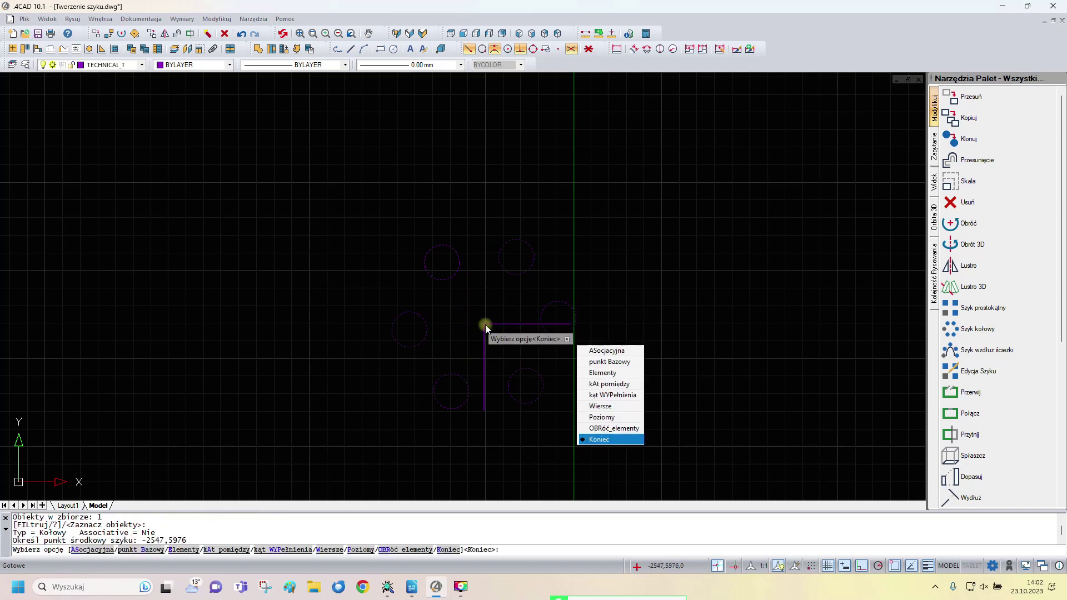
left_click(600, 374)
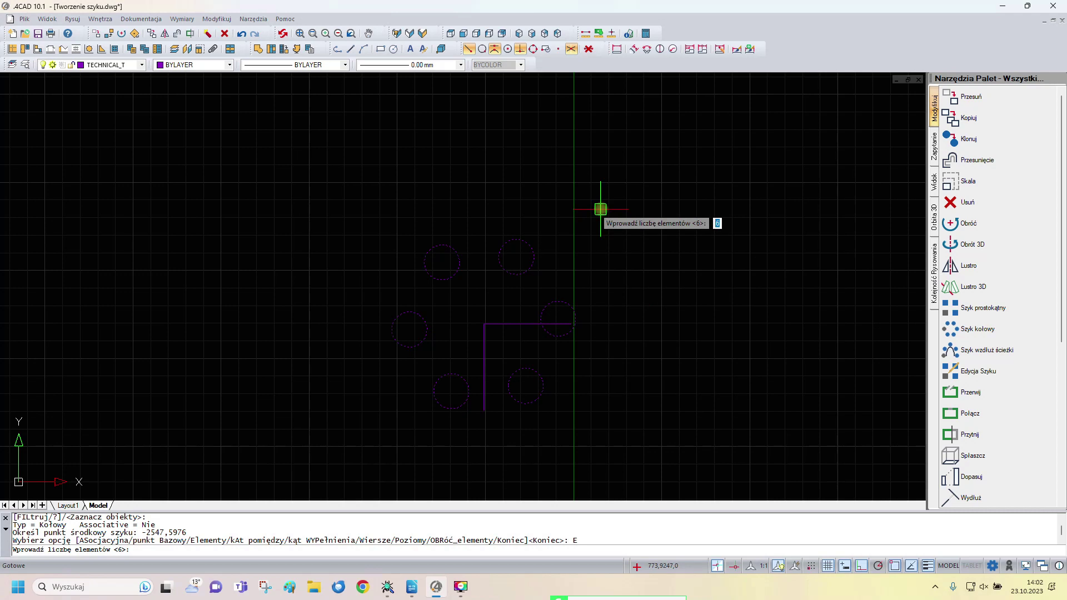
type("12")
key("Return")
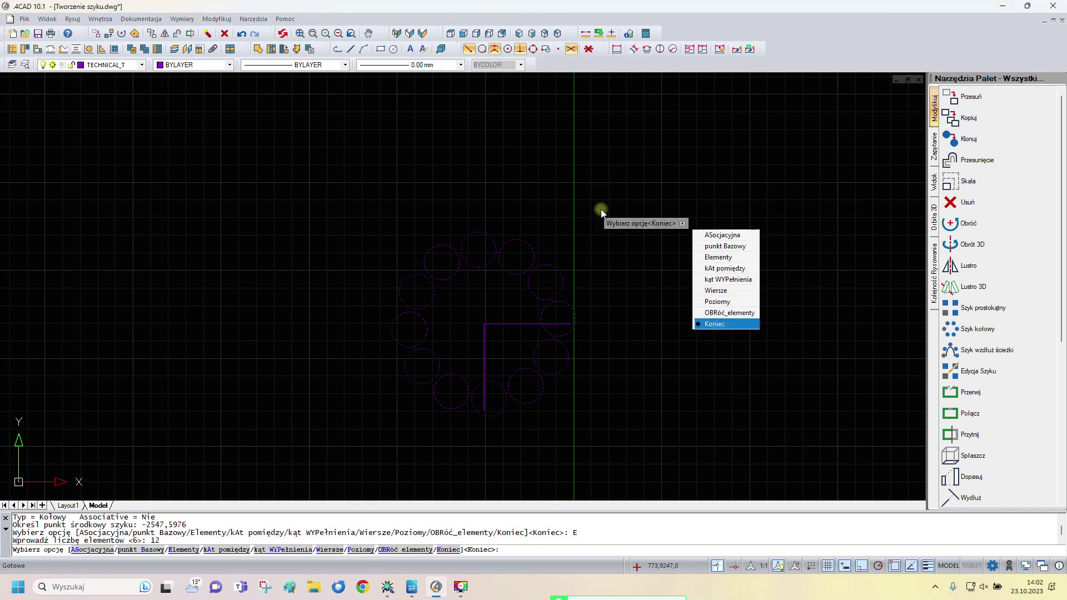
Give the polar array 2 rows 1500 apart with 0 increment, then finish it.
left_click(732, 291)
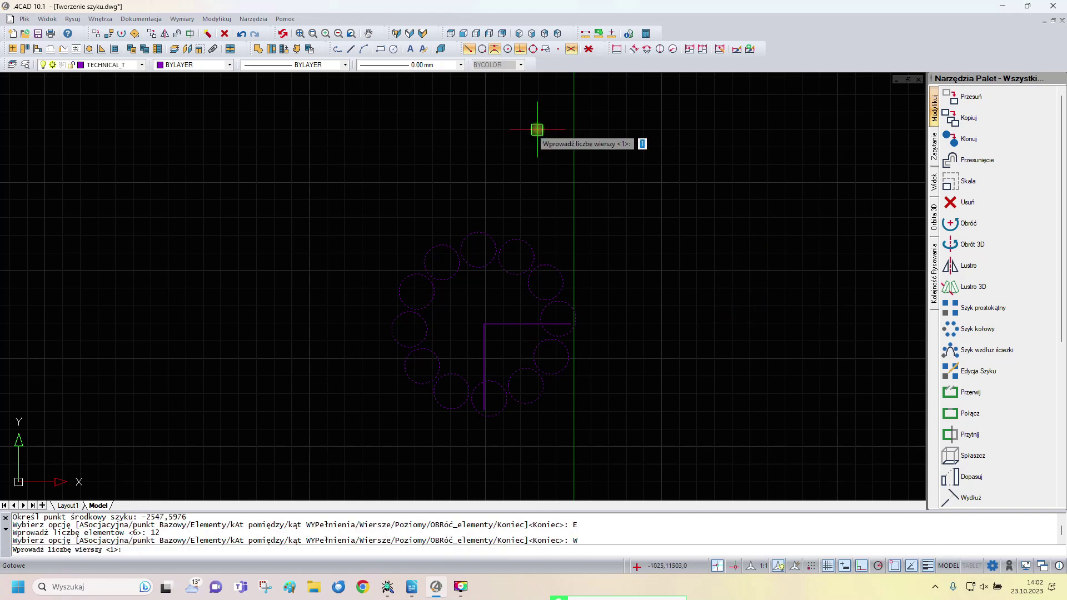
type("2")
key("Return")
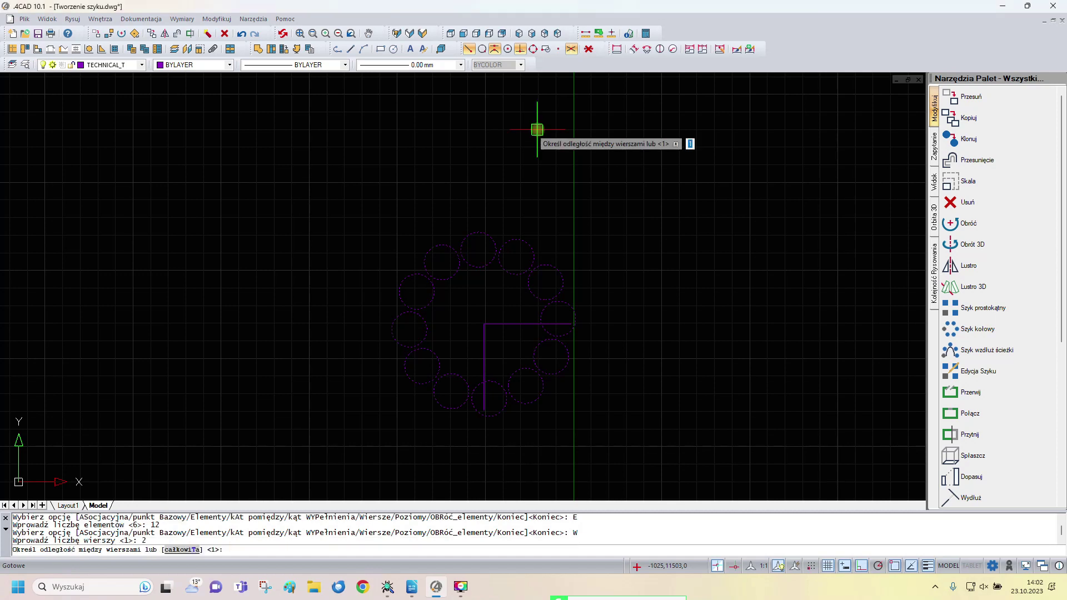
type("1")
type("500")
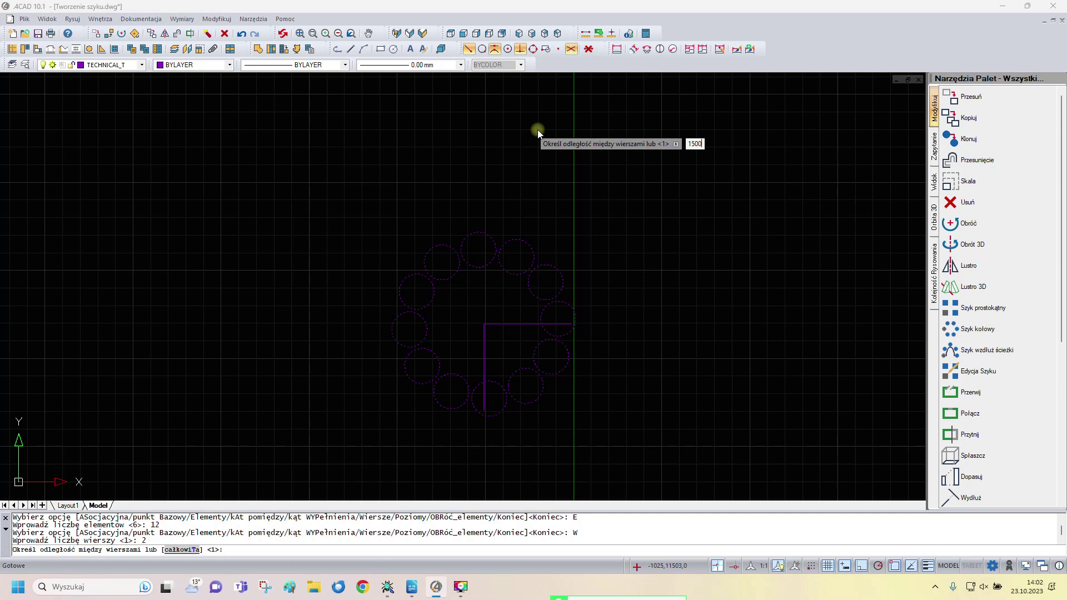
key("Return")
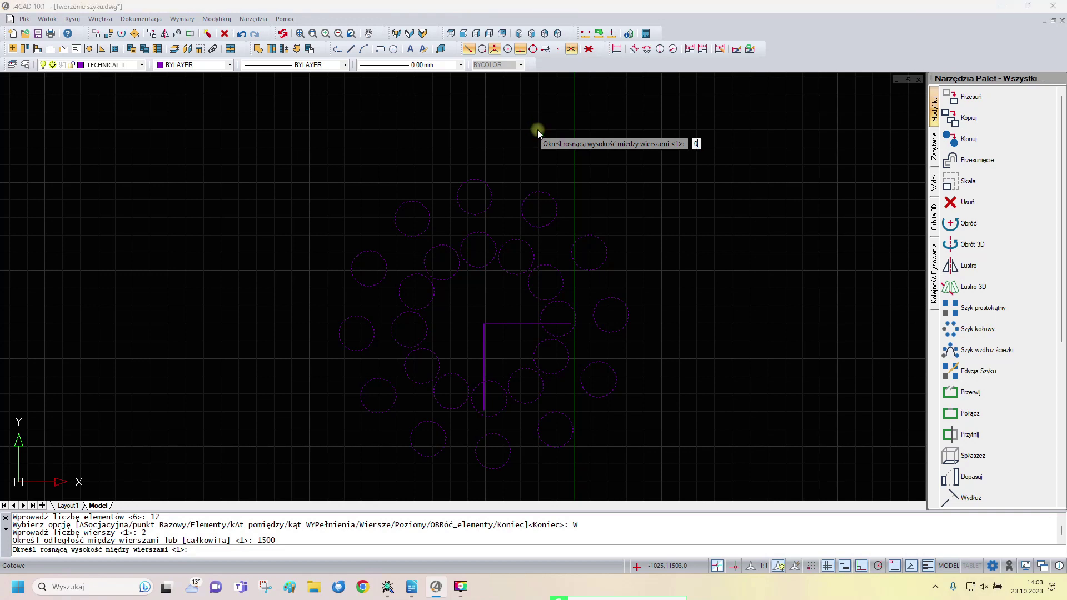
type("0")
key("Return")
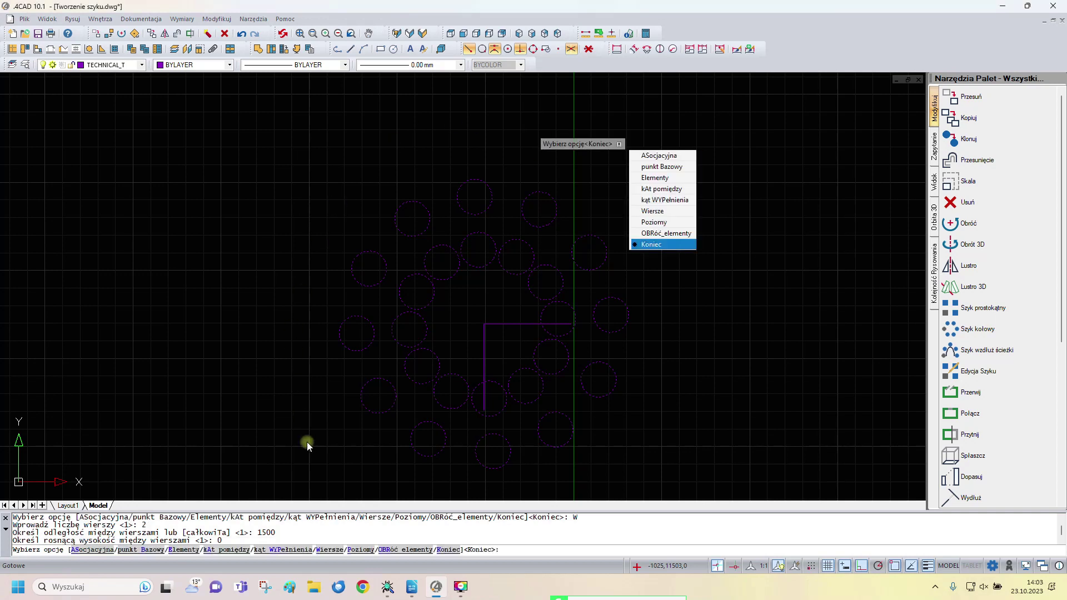
left_click(450, 552)
Make a Szyk wzdłuż ścieżki path array of the square along the red line.
scroll(585, 392, "down", 2)
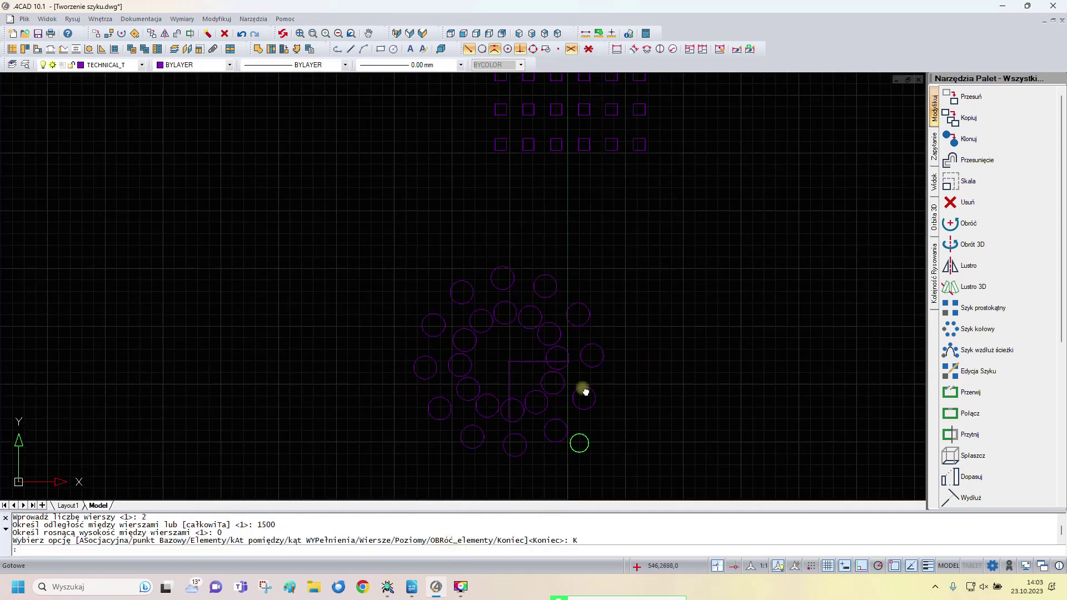
middle_click_drag(585, 392, 571, 174)
middle_click_drag(559, 362, 501, 258)
scroll(502, 258, "up", 1)
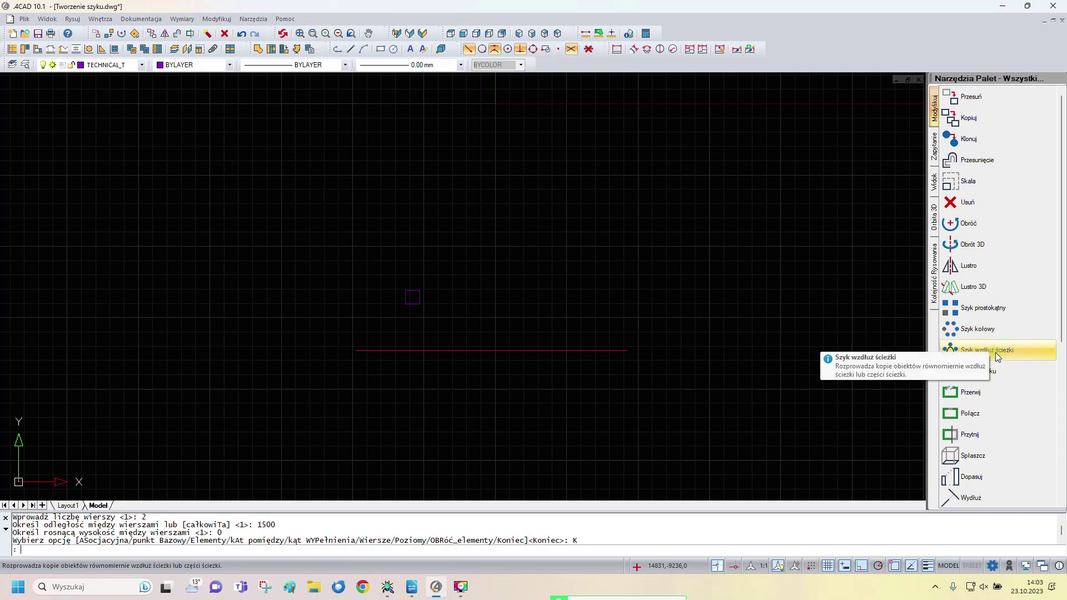
left_click(1011, 351)
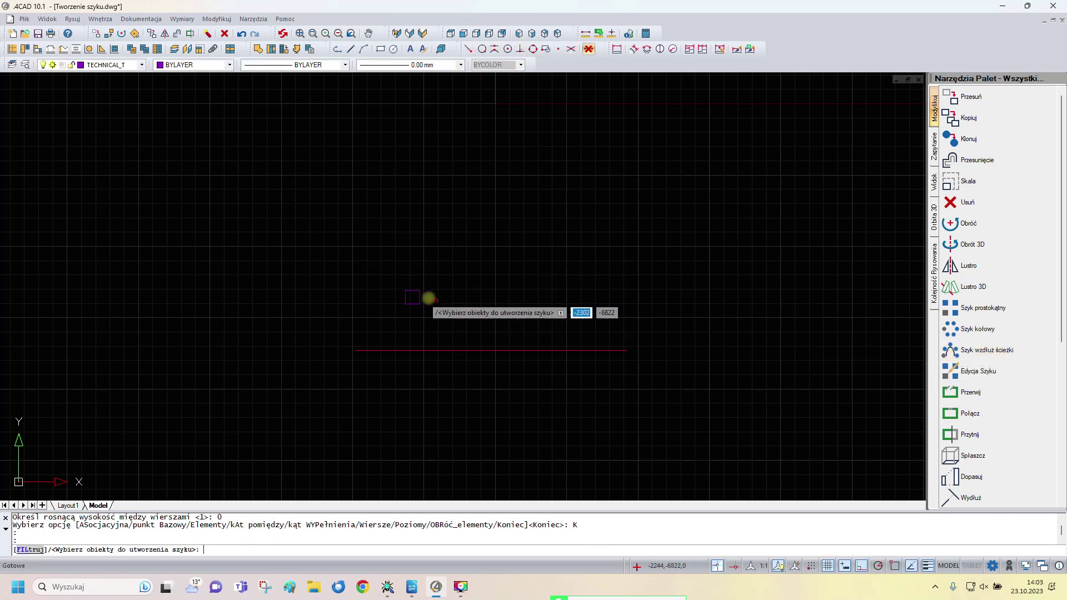
left_click(417, 301)
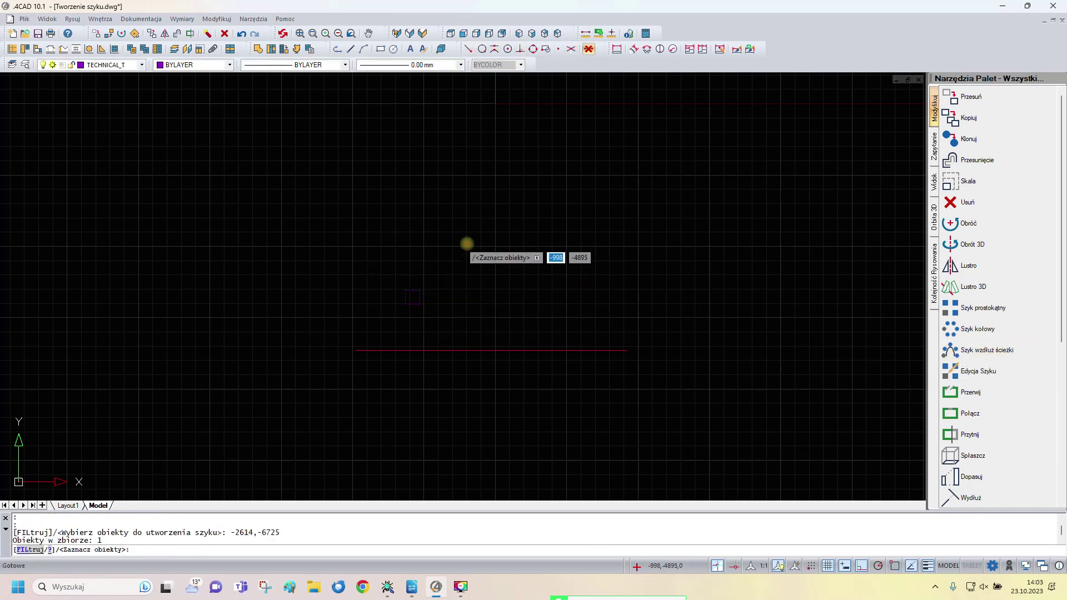
key("Return")
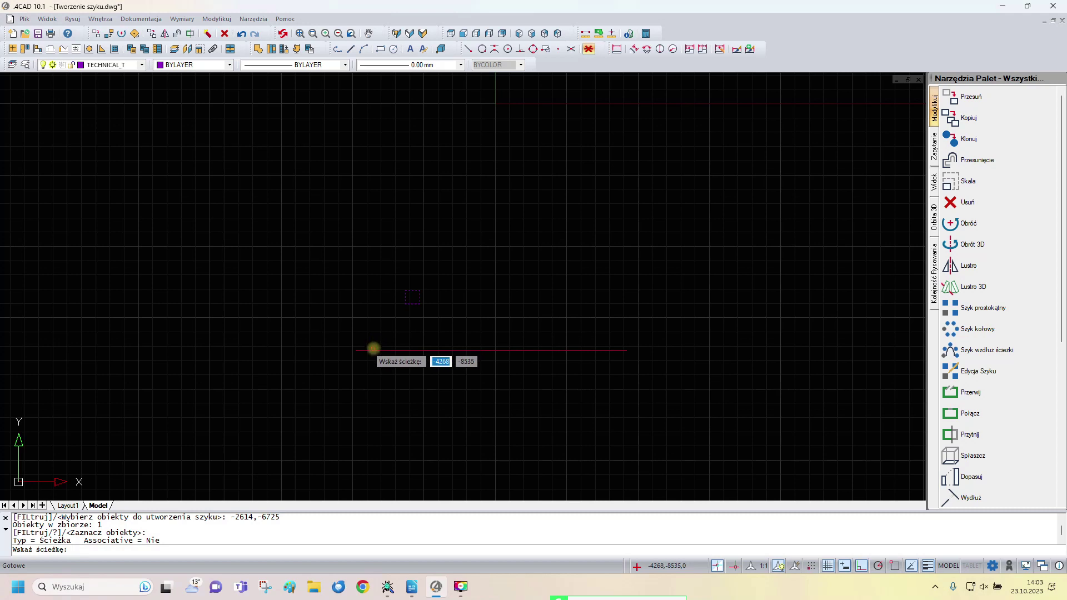
left_click(374, 351)
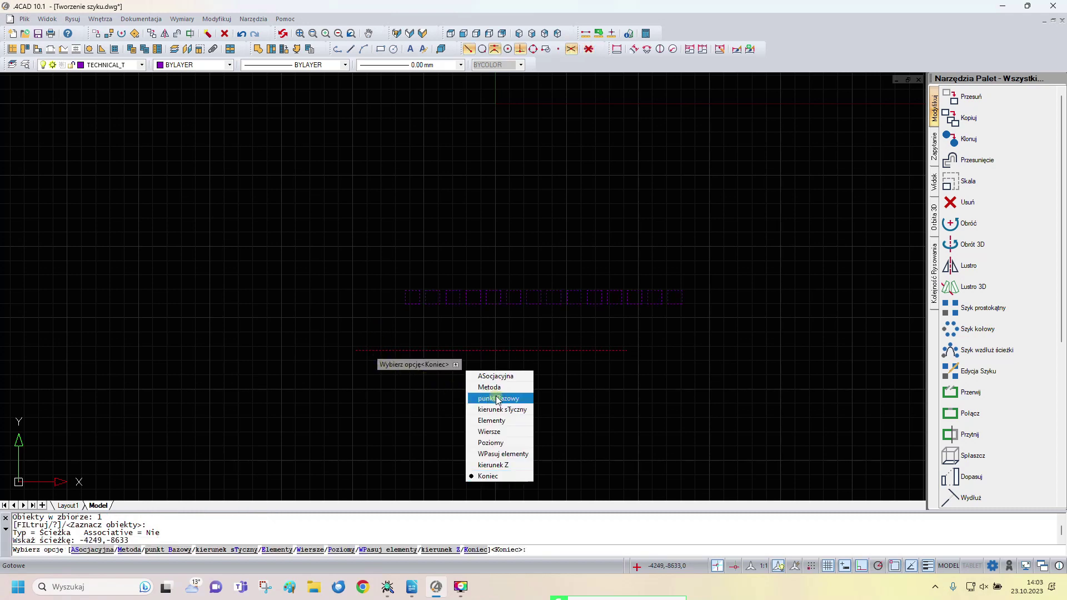
Base the path array at the square with 10 elements spaced 1000, then finish.
left_click(494, 400)
scroll(414, 333, "up", 3)
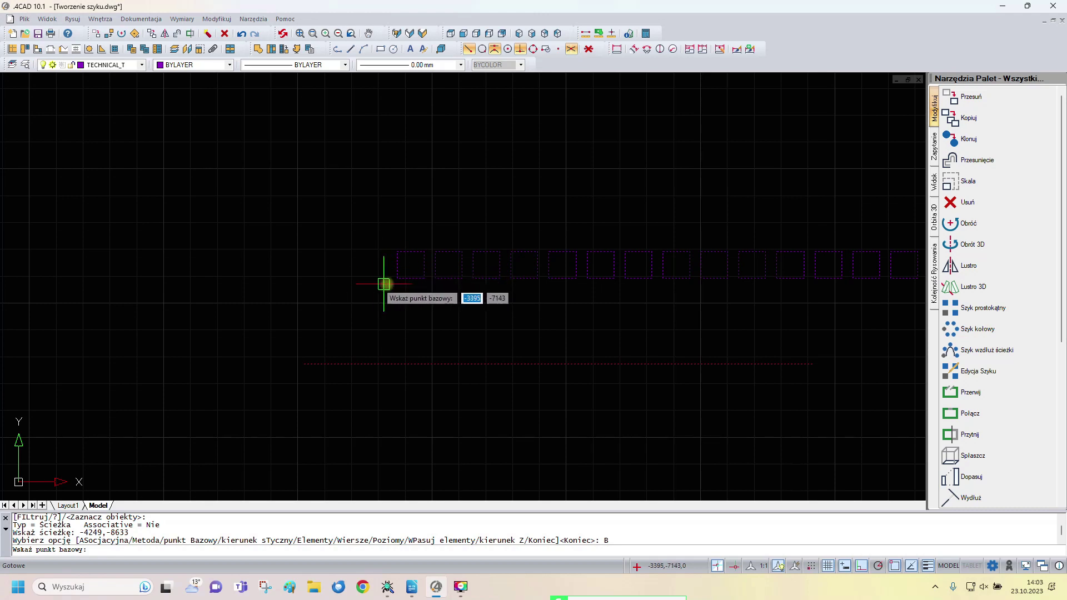
left_click(399, 279)
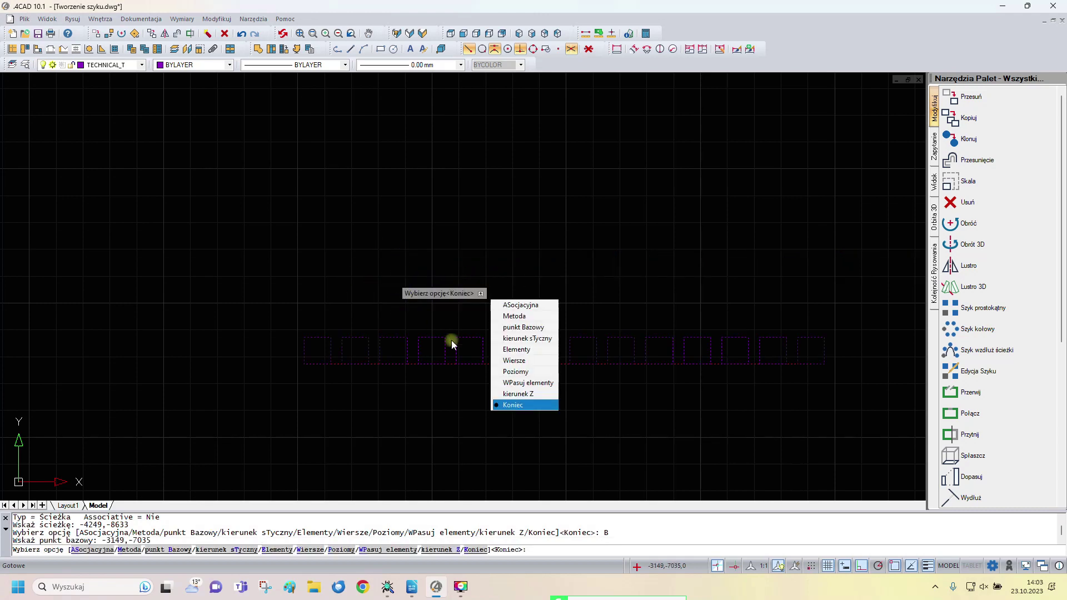
left_click(535, 354)
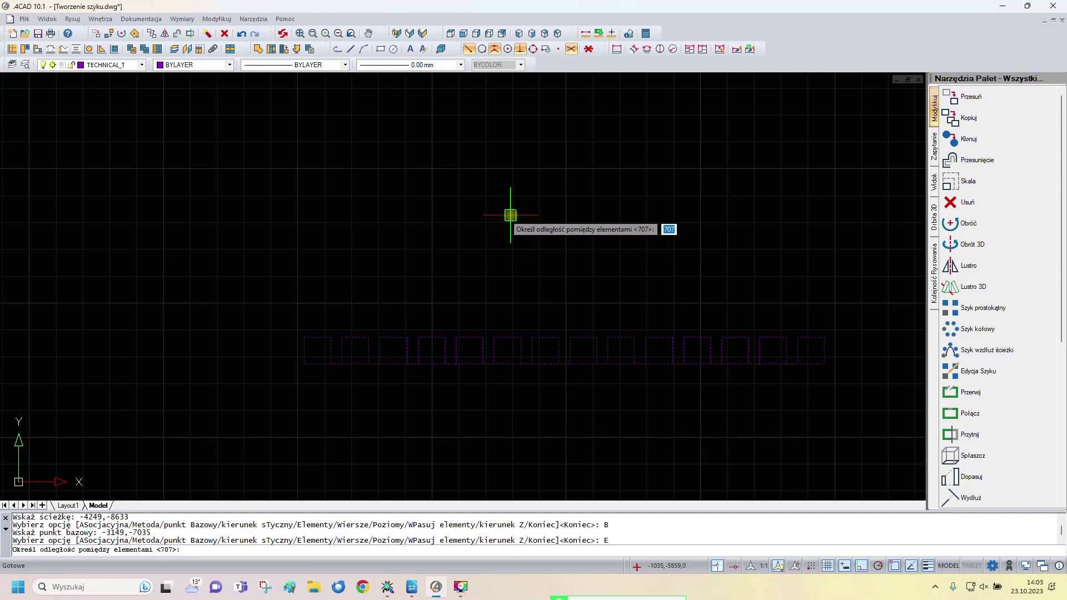
type("1000")
key("Return")
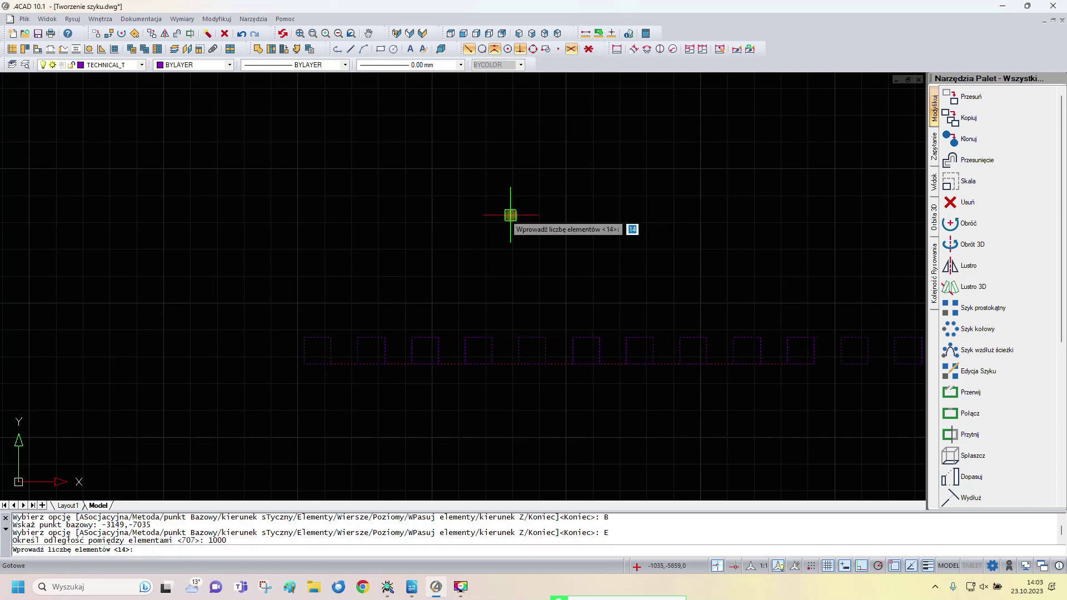
type("10")
key("Return")
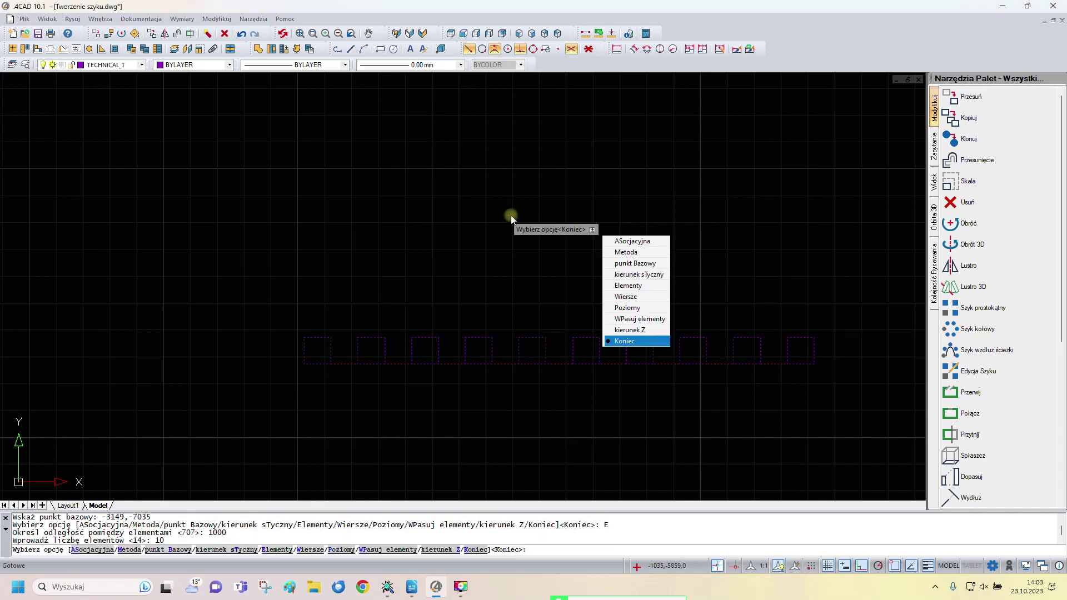
left_click(475, 552)
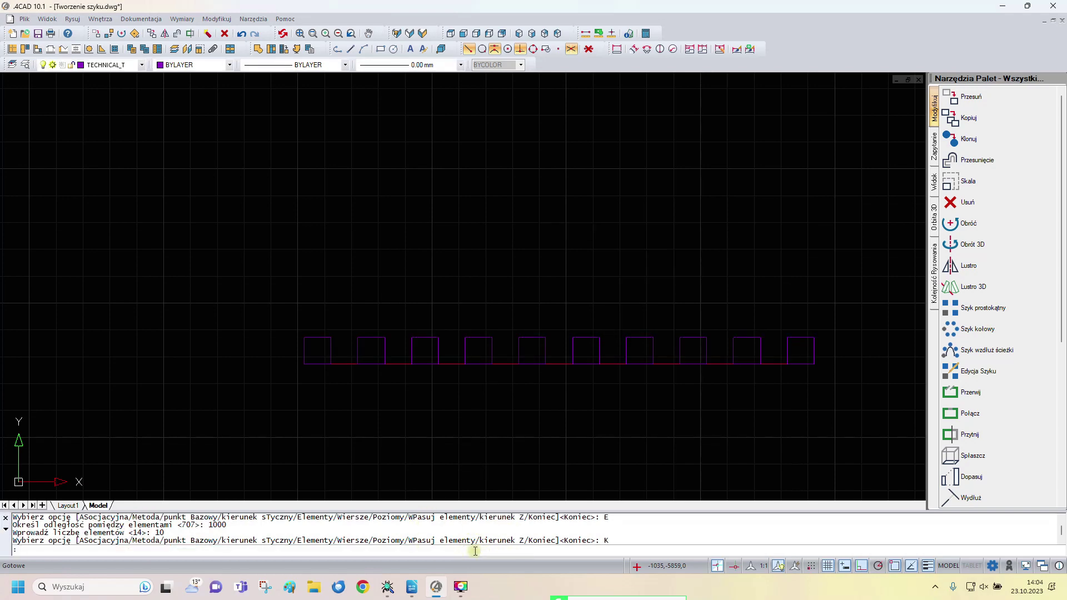
Pan and zoom the view to centre on the lone circle below the squares.
middle_click_drag(667, 412, 584, 325)
scroll(584, 326, "down", 2)
scroll(565, 367, "down", 1)
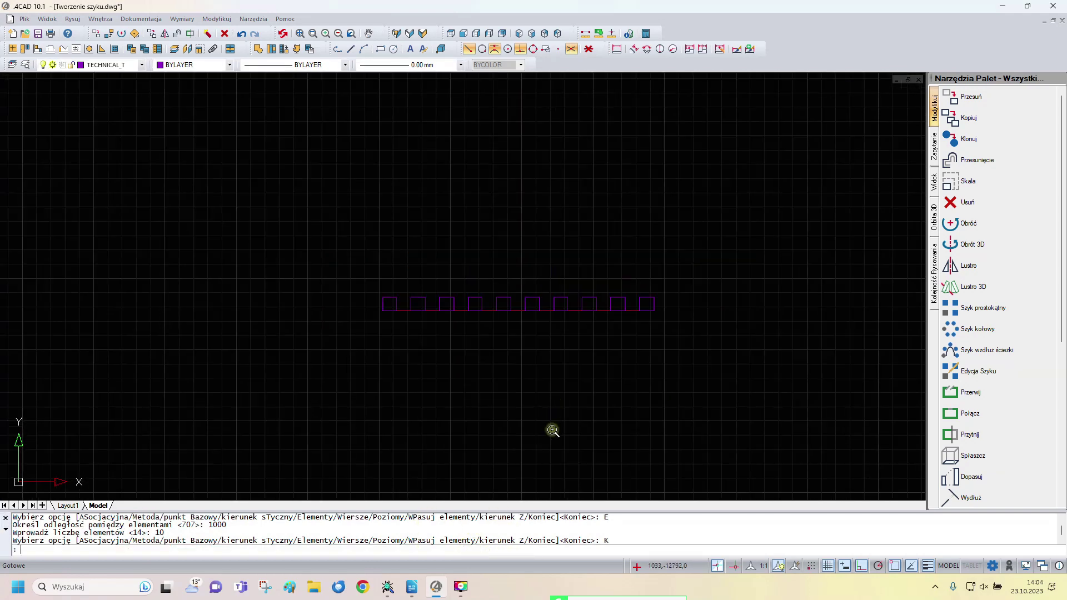
middle_click_drag(553, 431, 555, 286)
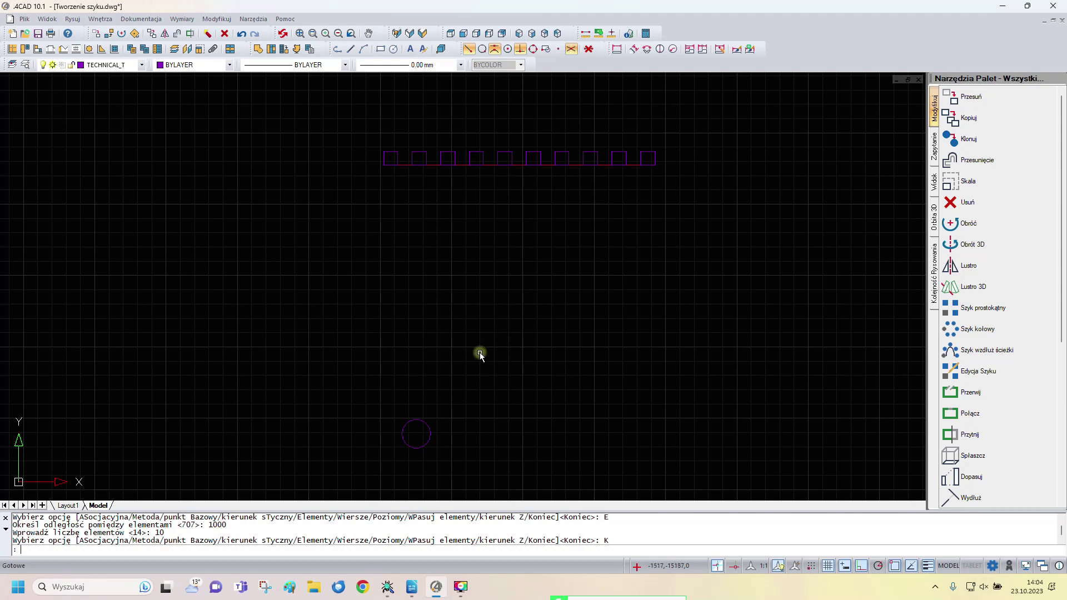
middle_click_drag(448, 415, 461, 290)
scroll(489, 300, "up", 2)
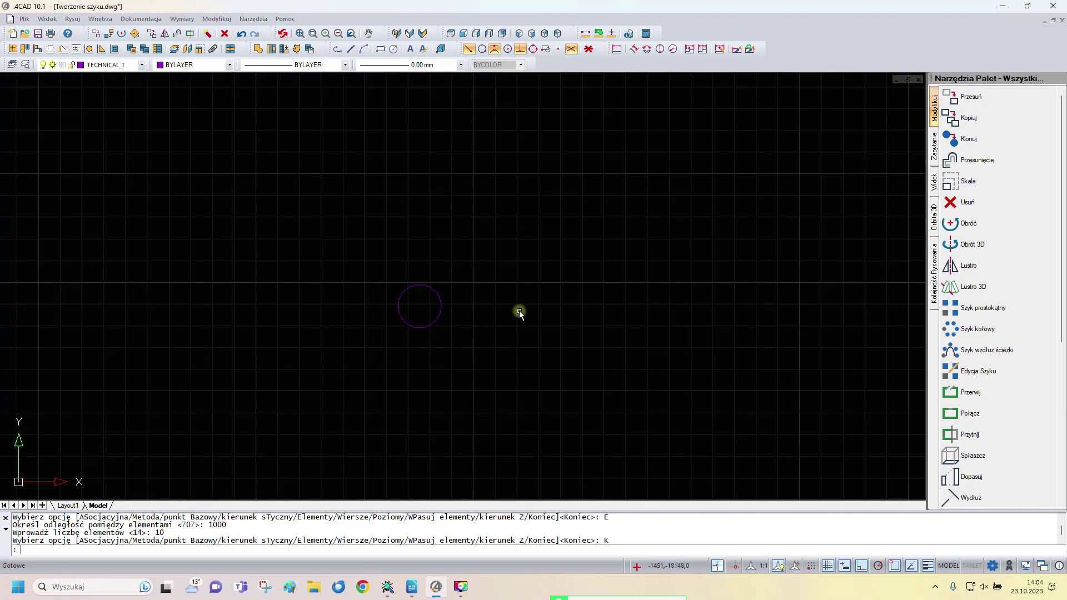
Make an associative 3-by-4 rectangular array of the lone circle and finish it.
left_click(1013, 308)
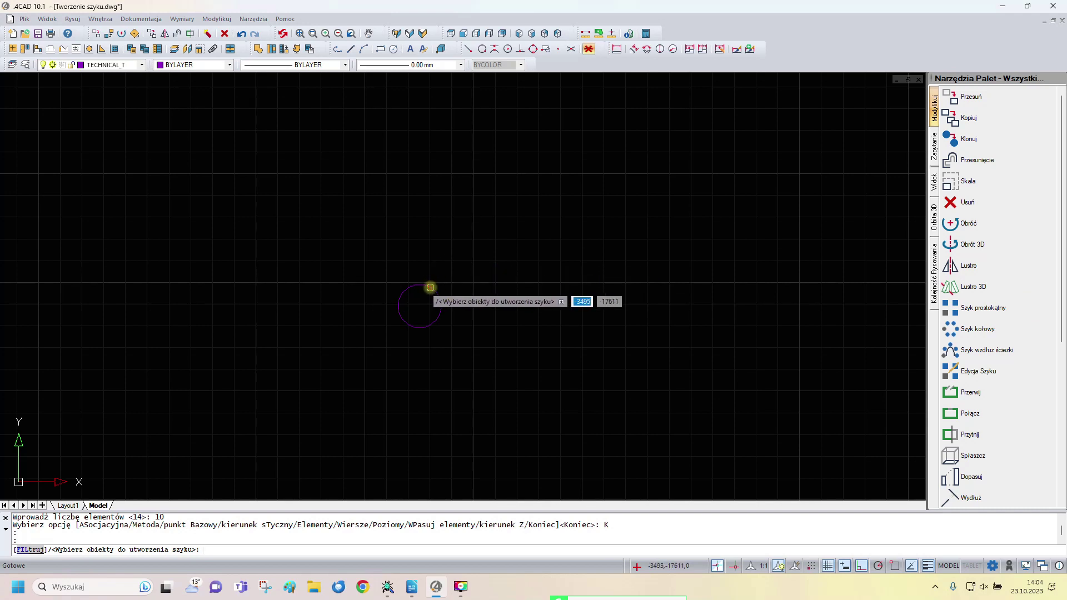
left_click(430, 289)
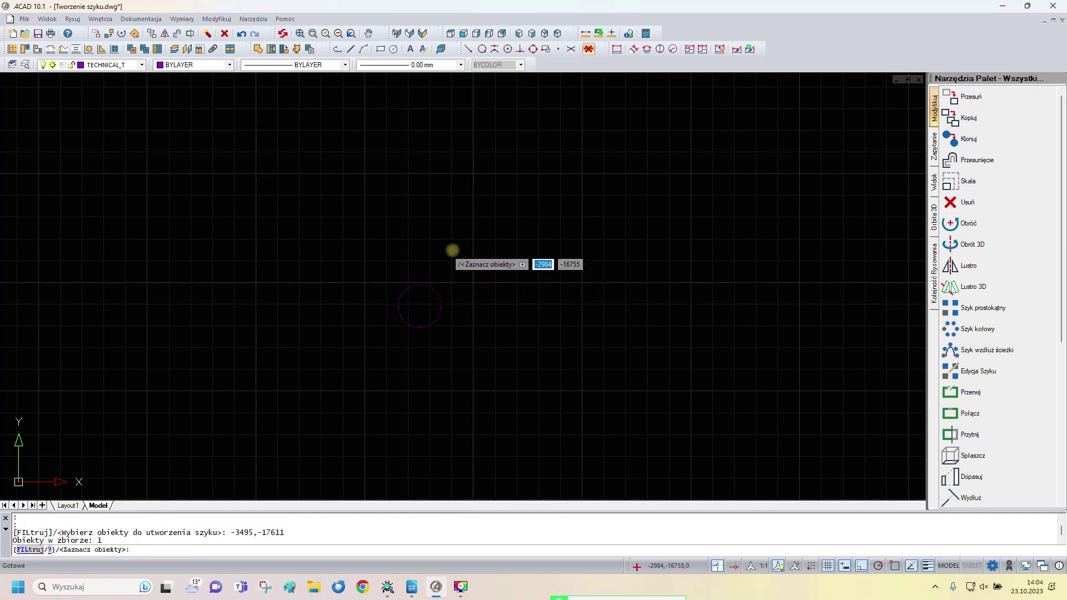
key("Return")
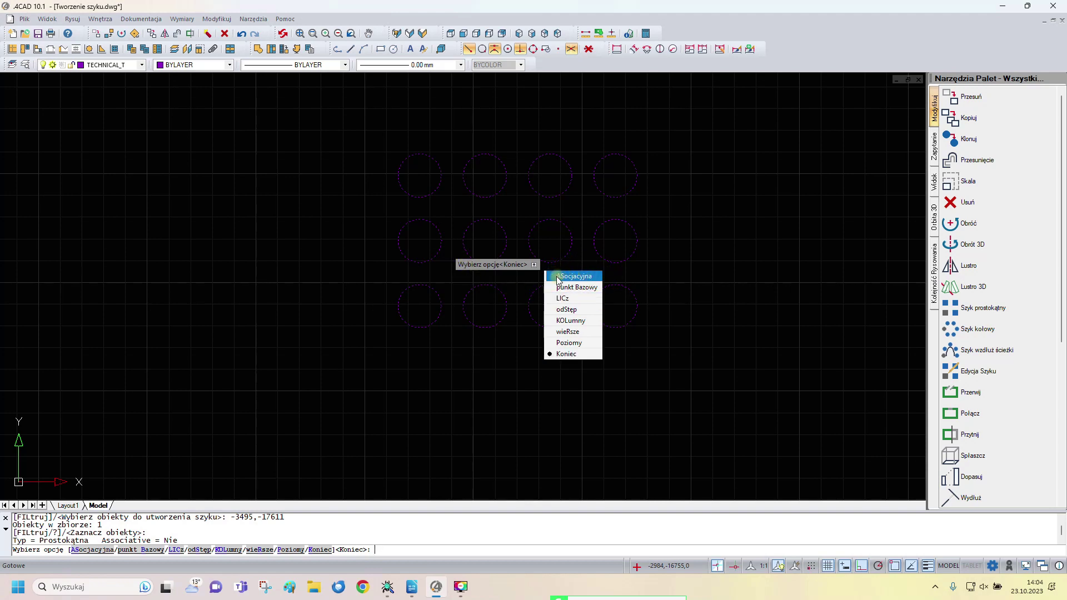
left_click(579, 277)
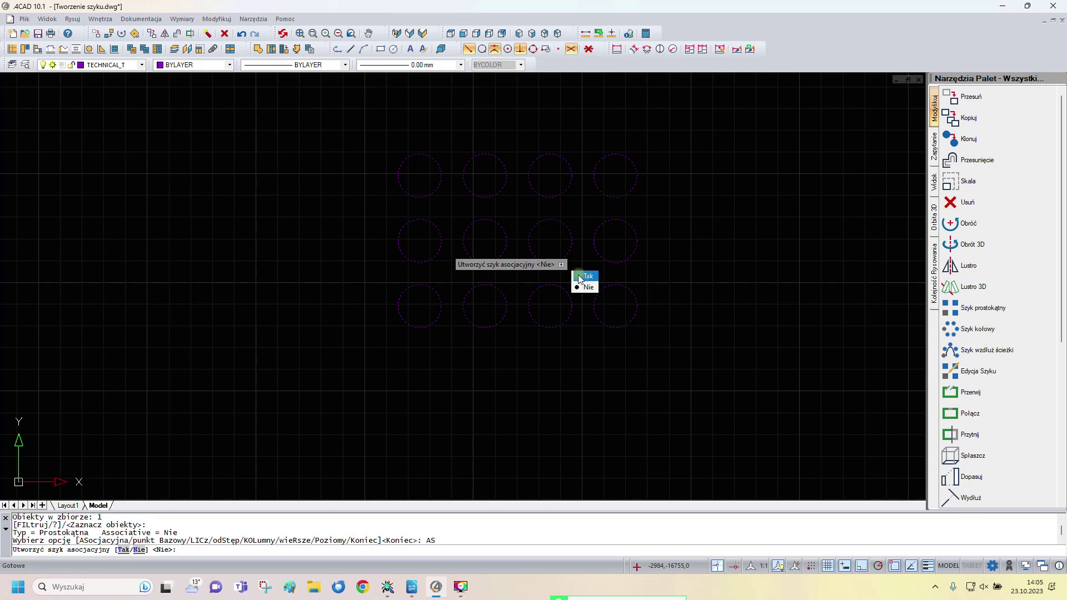
left_click(579, 276)
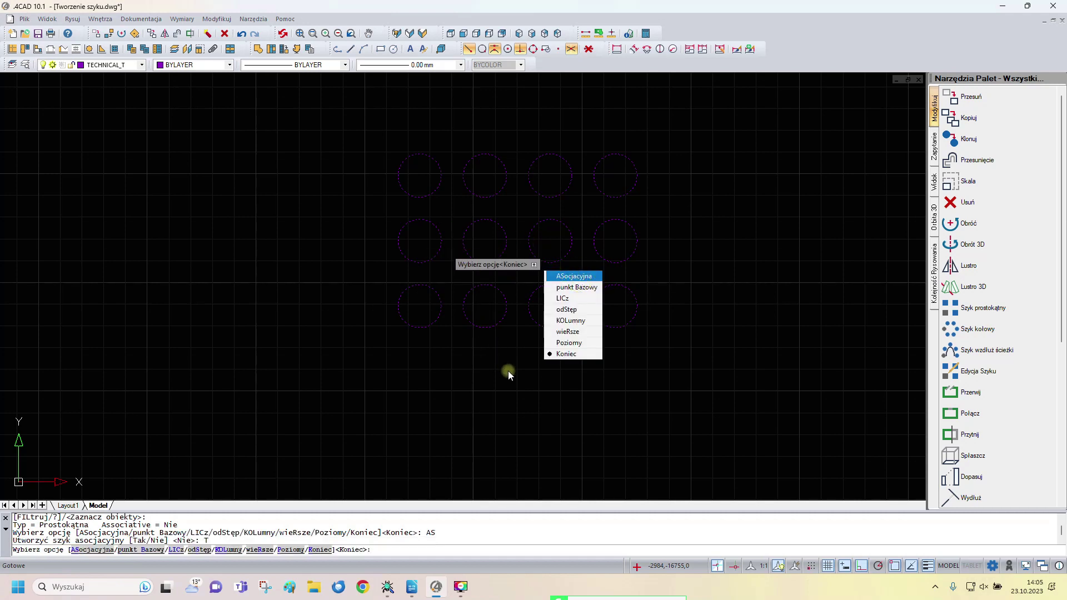
left_click(584, 355)
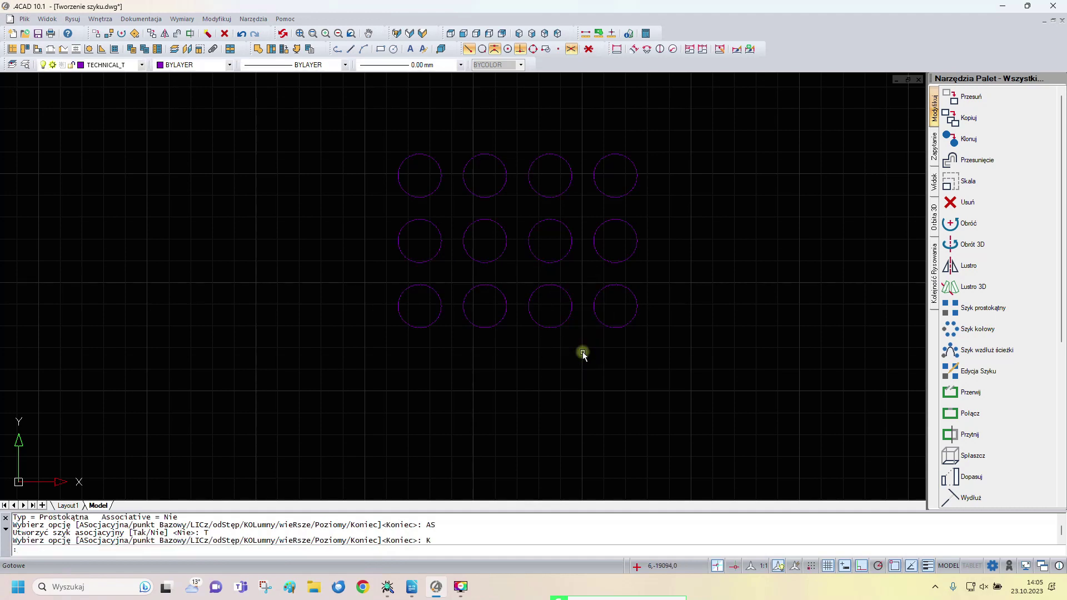
Use Edycja Szyku to give the circle array 5 columns spaced 1300 apart.
left_click(633, 190)
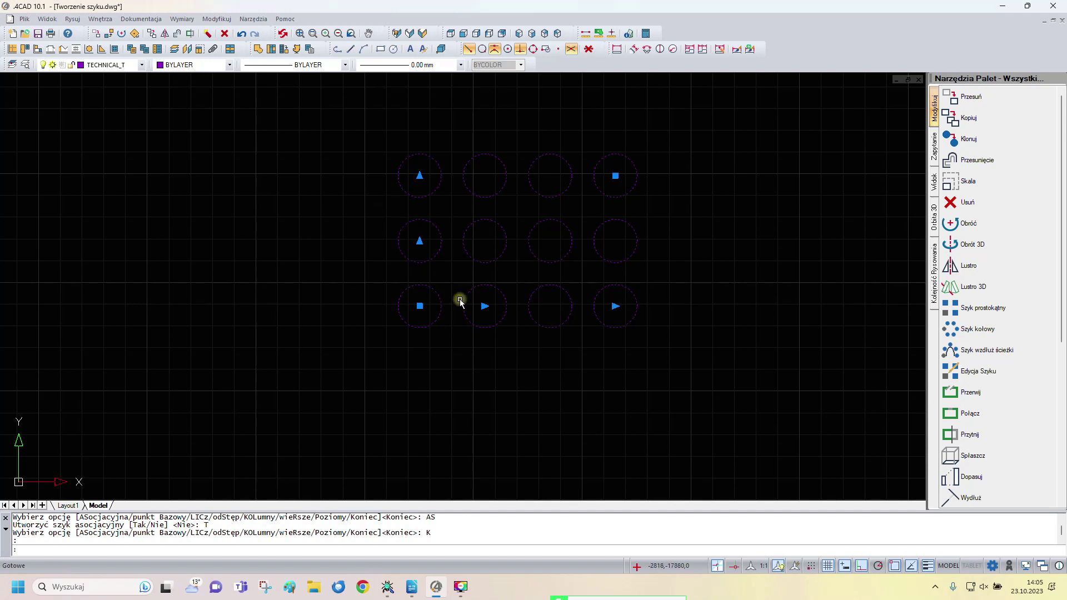
key("Escape")
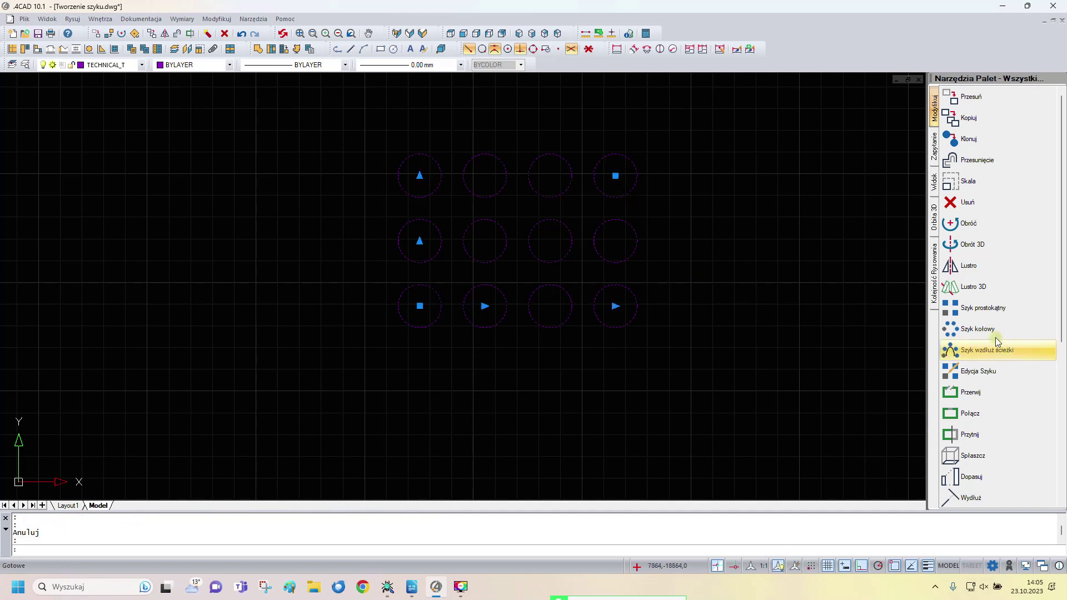
left_click(996, 374)
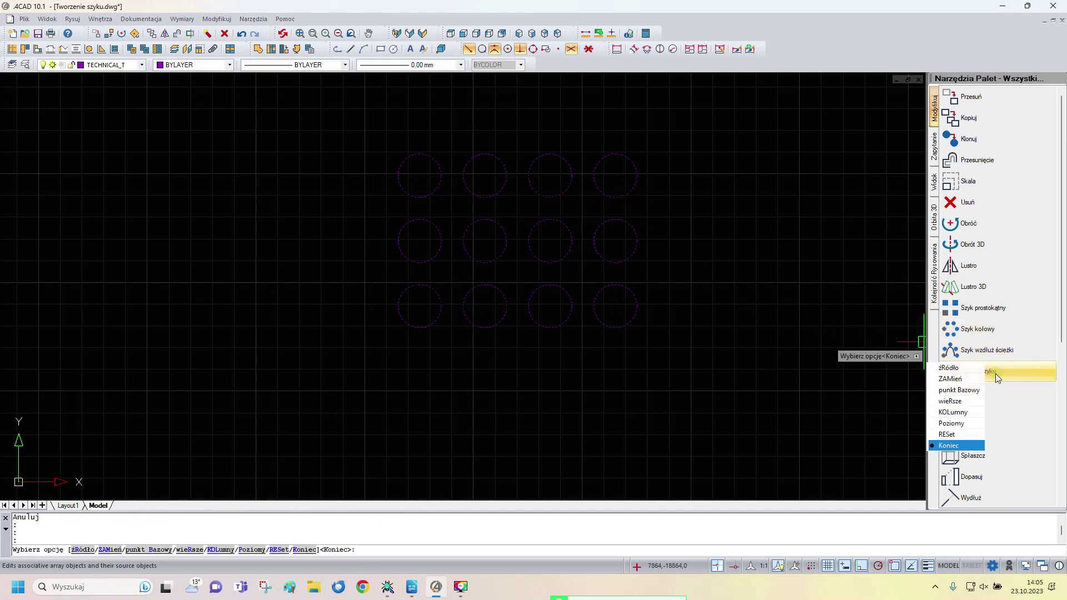
left_click(959, 414)
type("5")
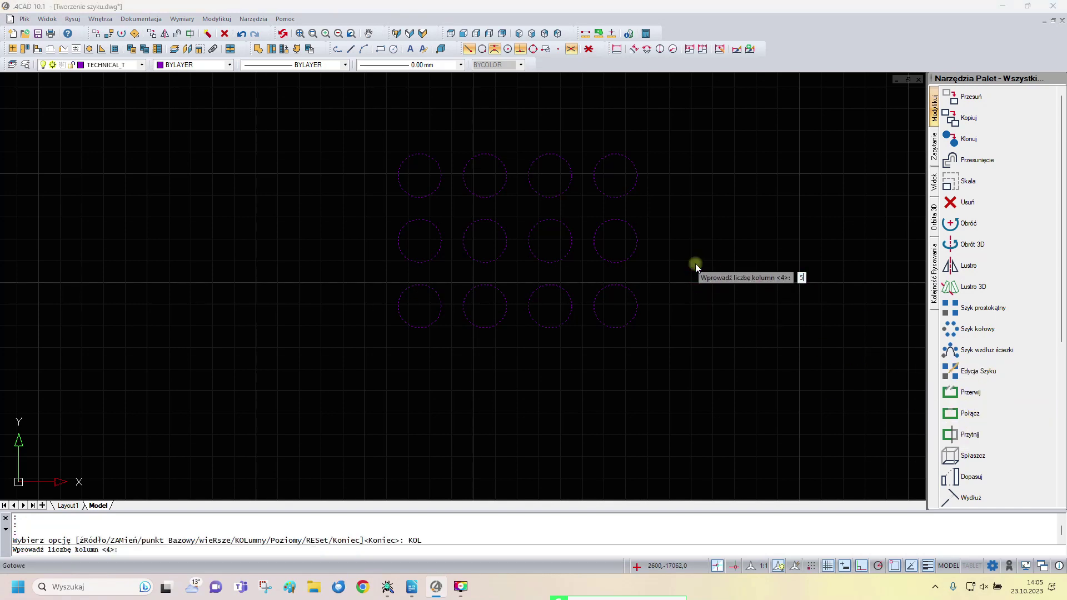
key("Return")
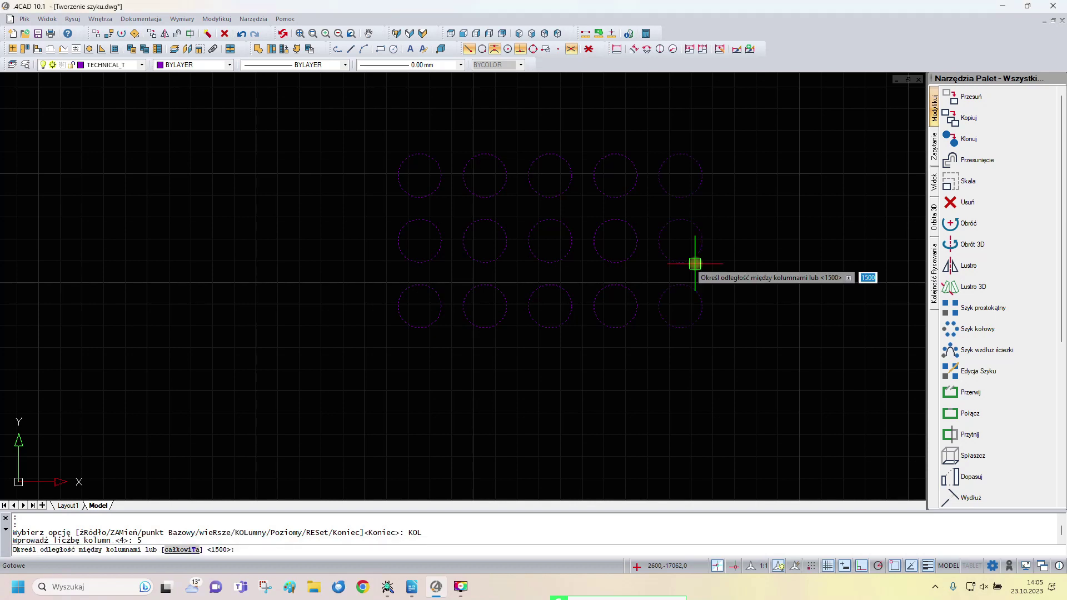
type("1300")
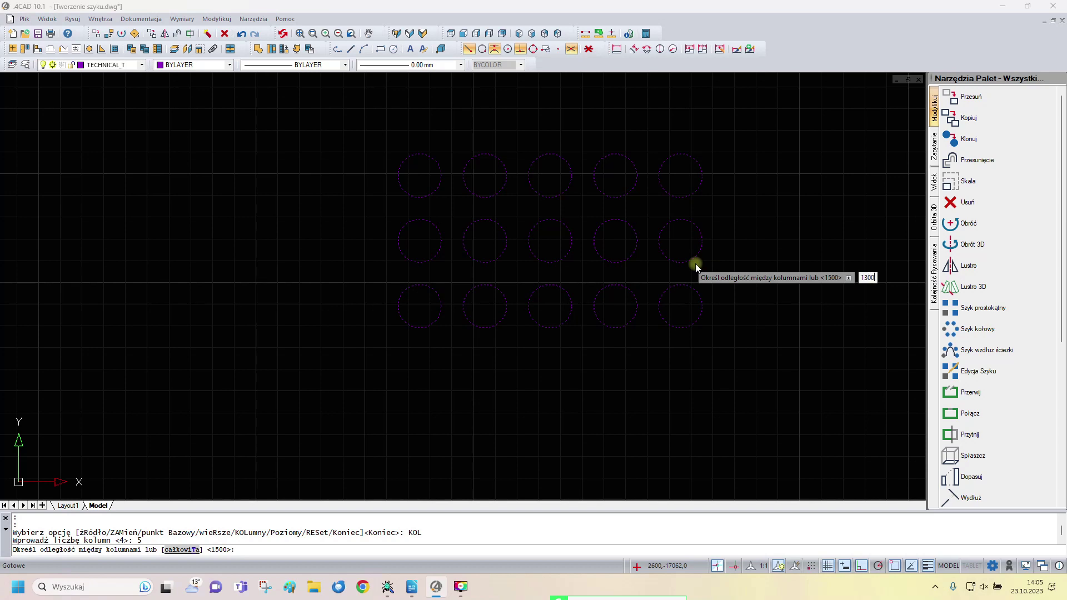
key("Return")
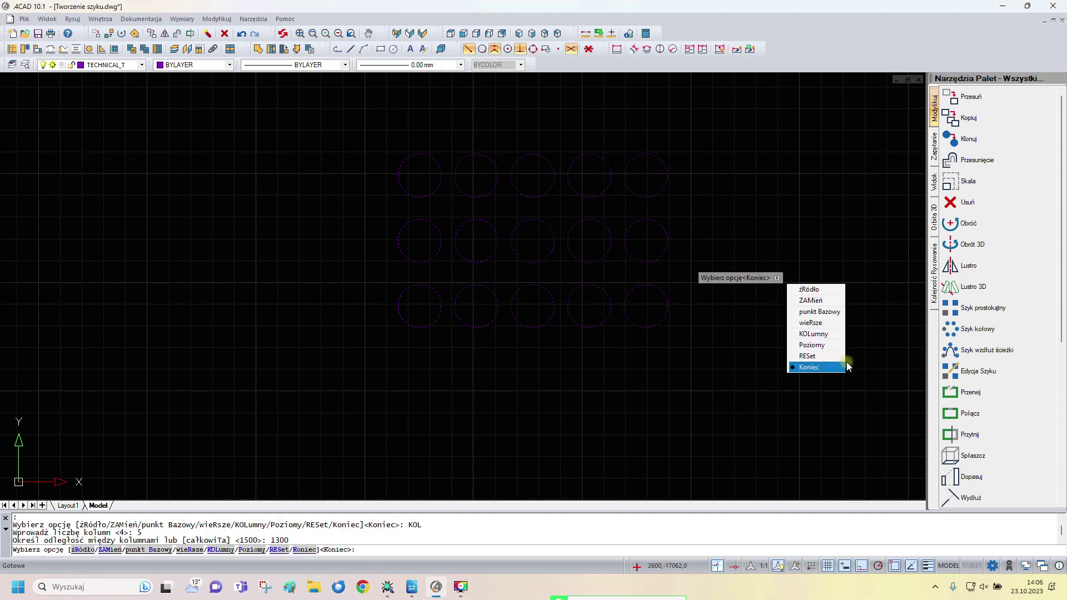
left_click(814, 367)
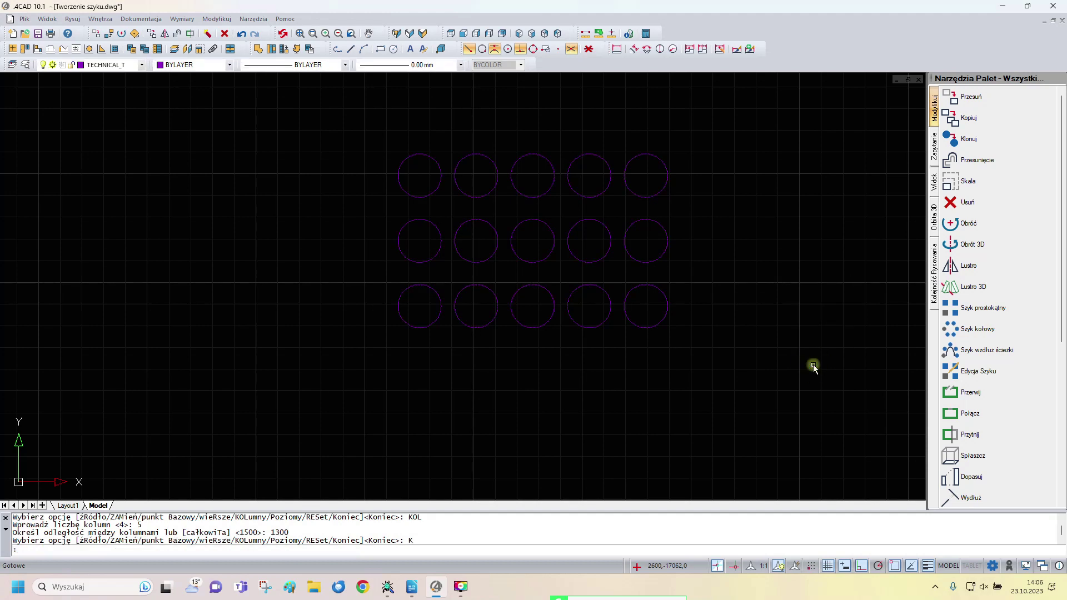
Drag the circle array's top row grip upward to make five rows.
scroll(750, 323, "down", 1)
middle_click_drag(748, 320, 670, 321)
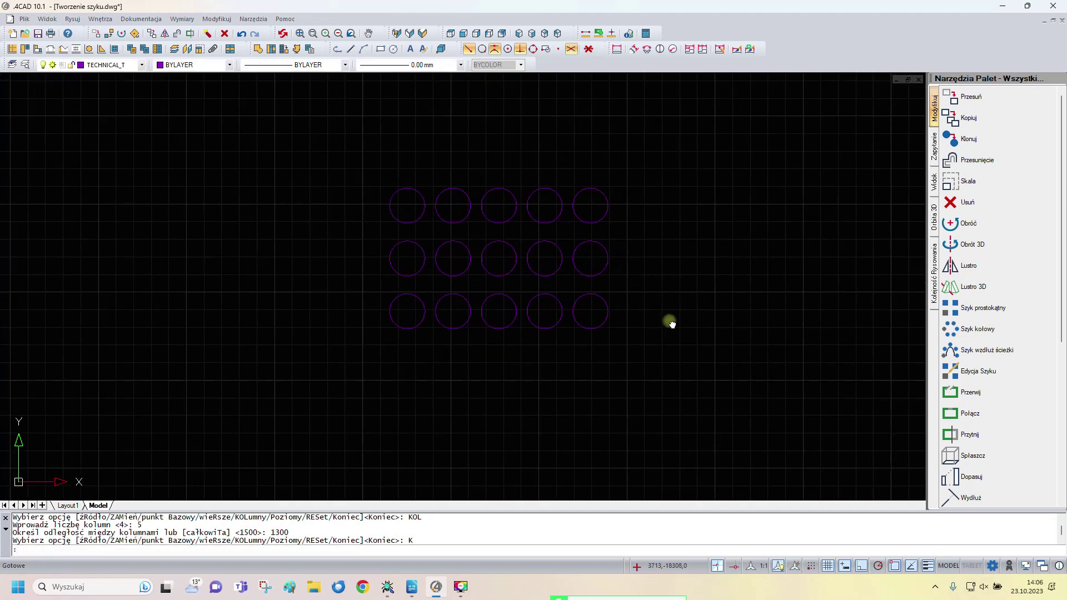
left_click(608, 207)
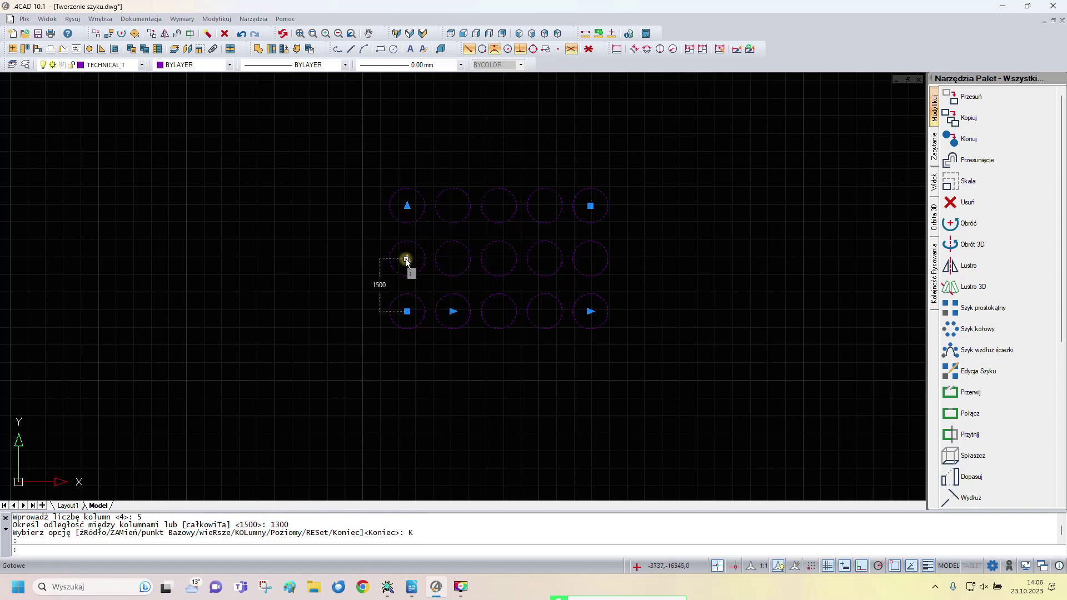
mouse_move(405, 313)
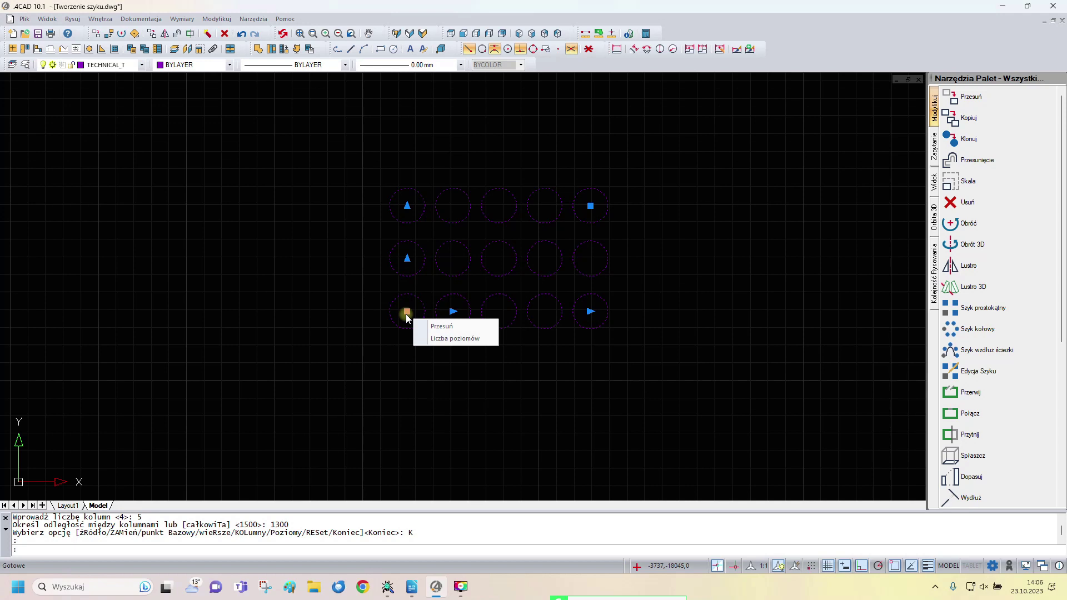
left_click(408, 205)
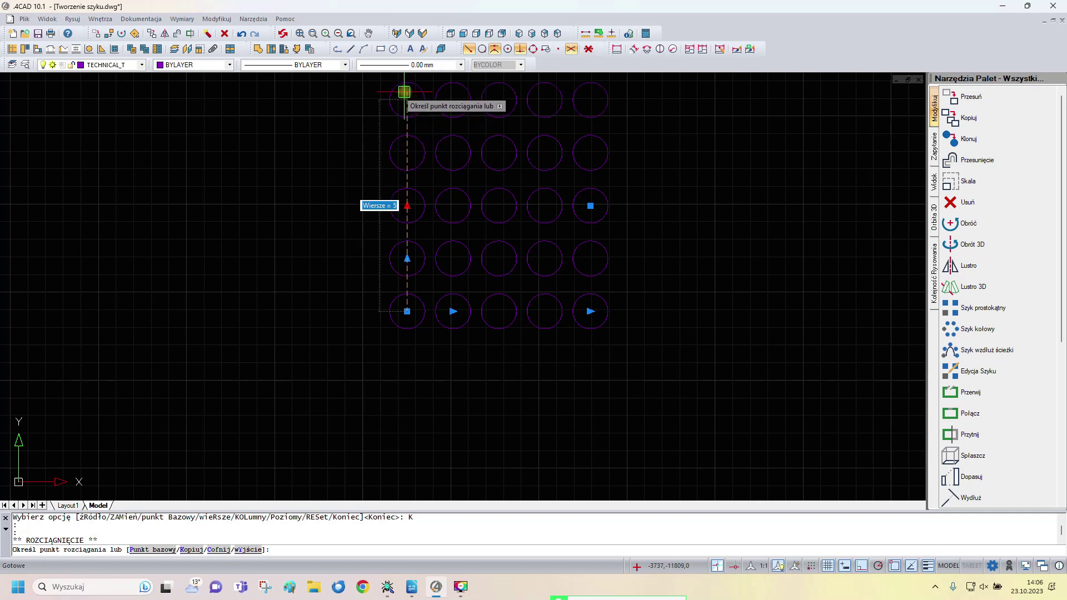
left_click(404, 92)
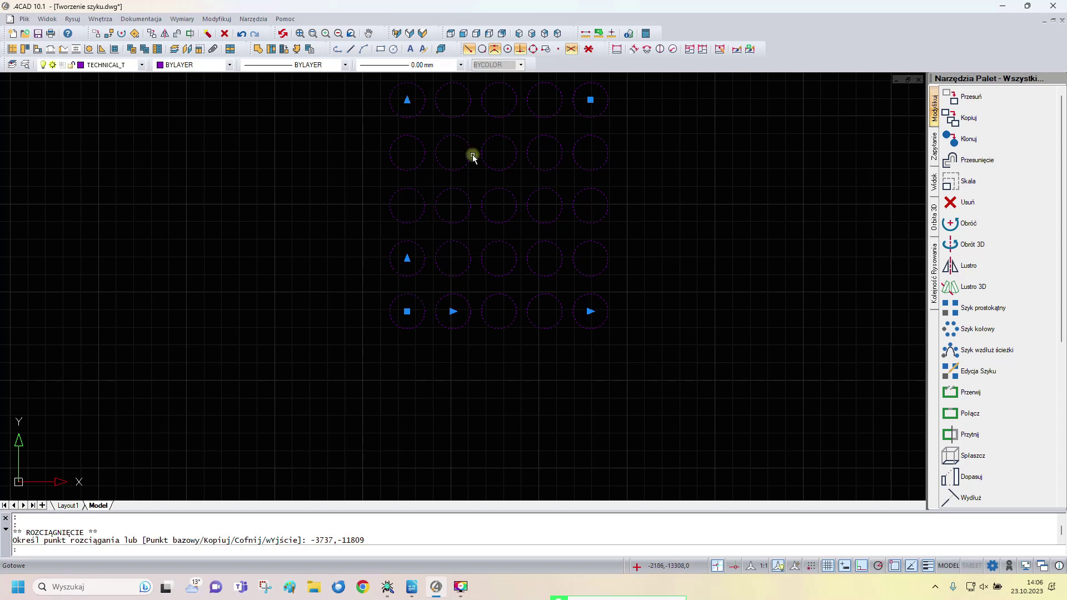
mouse_move(590, 311)
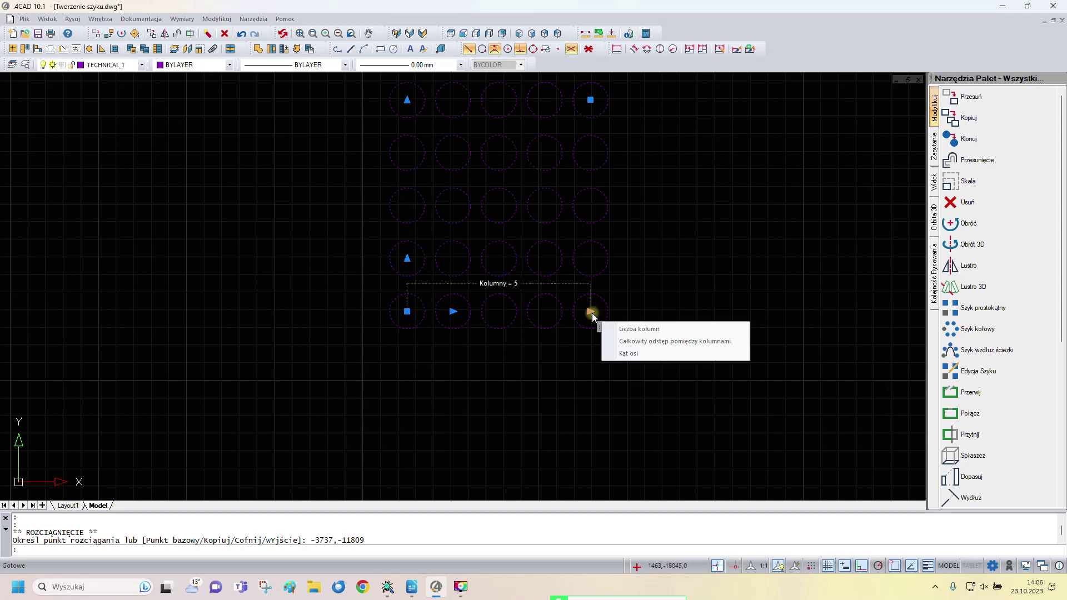
Stretch the circle grid to eight columns, then move it 2500 by its base grip.
left_click(590, 312)
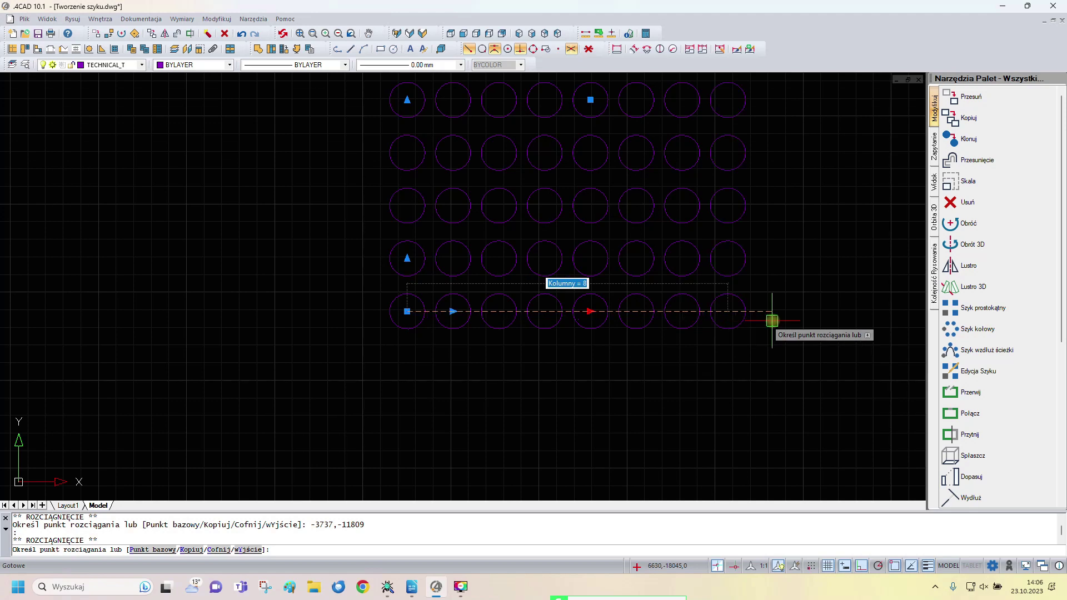
left_click(772, 321)
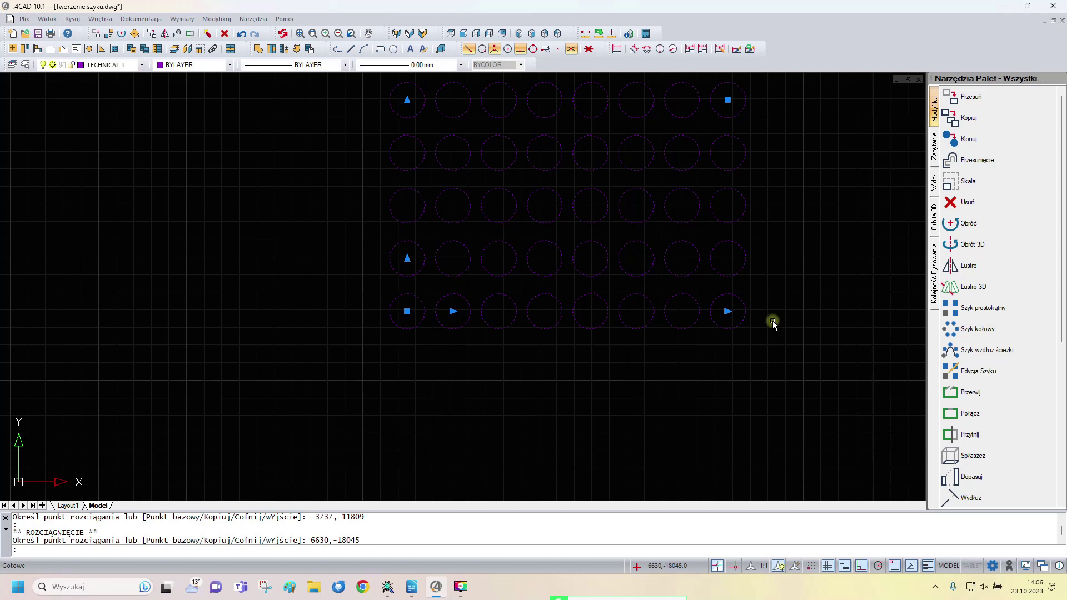
left_click(406, 311)
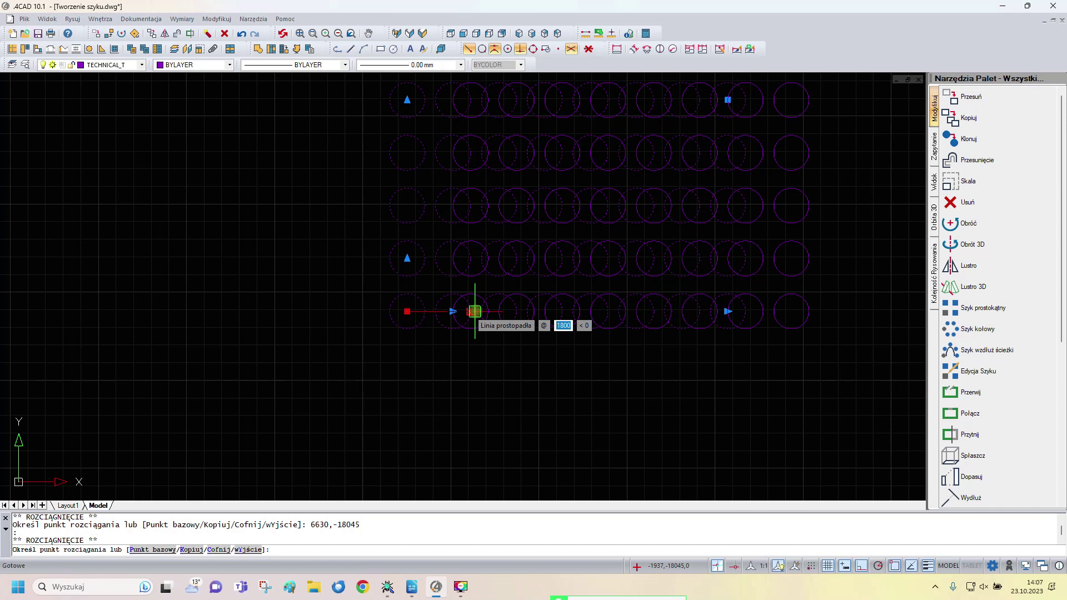
type("2500")
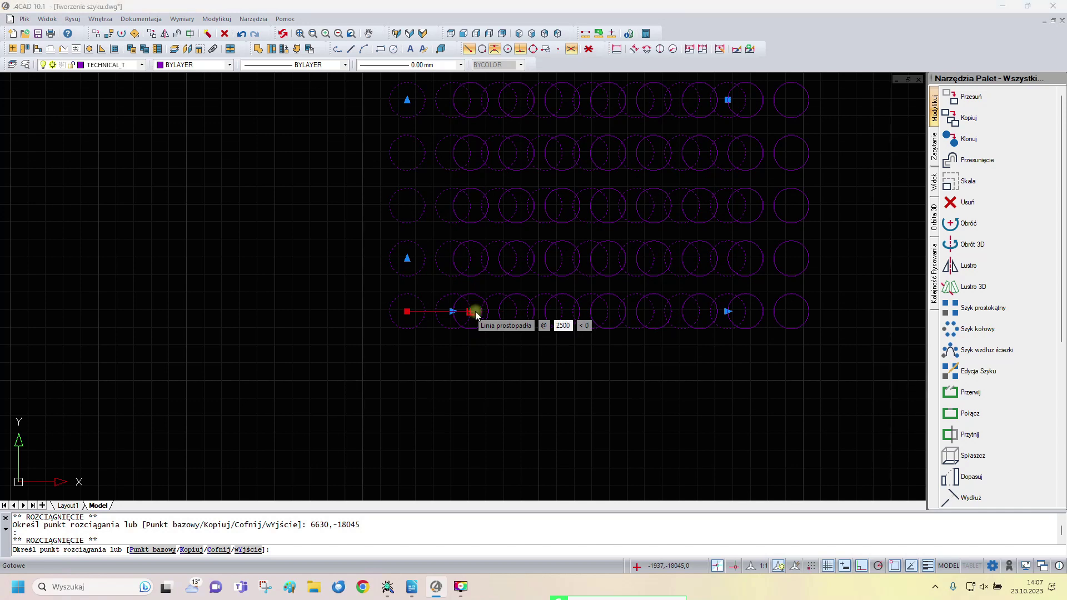
key("Return")
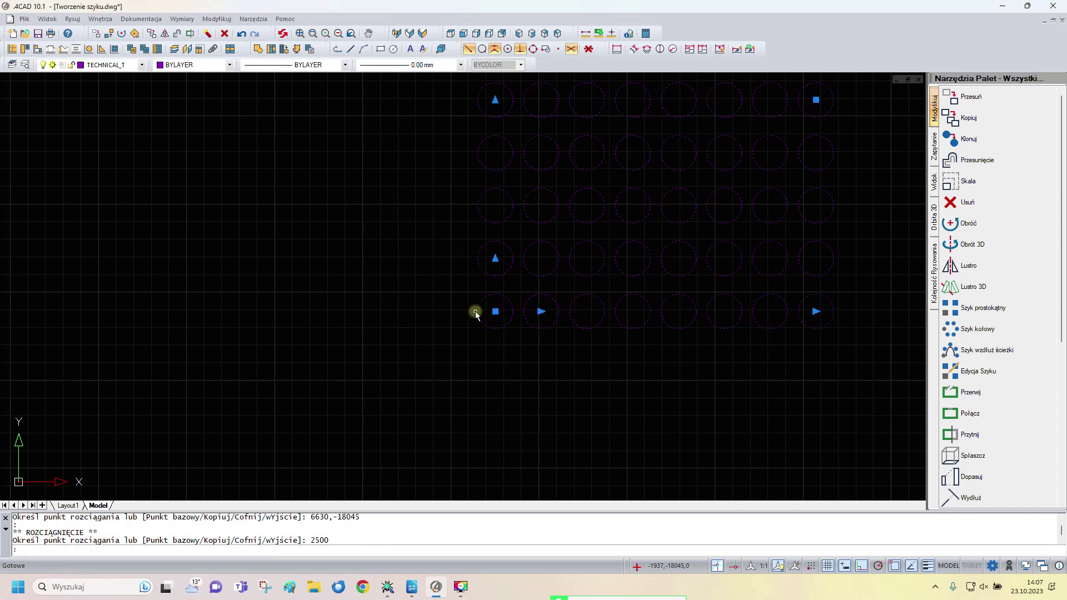
key("Escape")
middle_click_drag(475, 311, 402, 345)
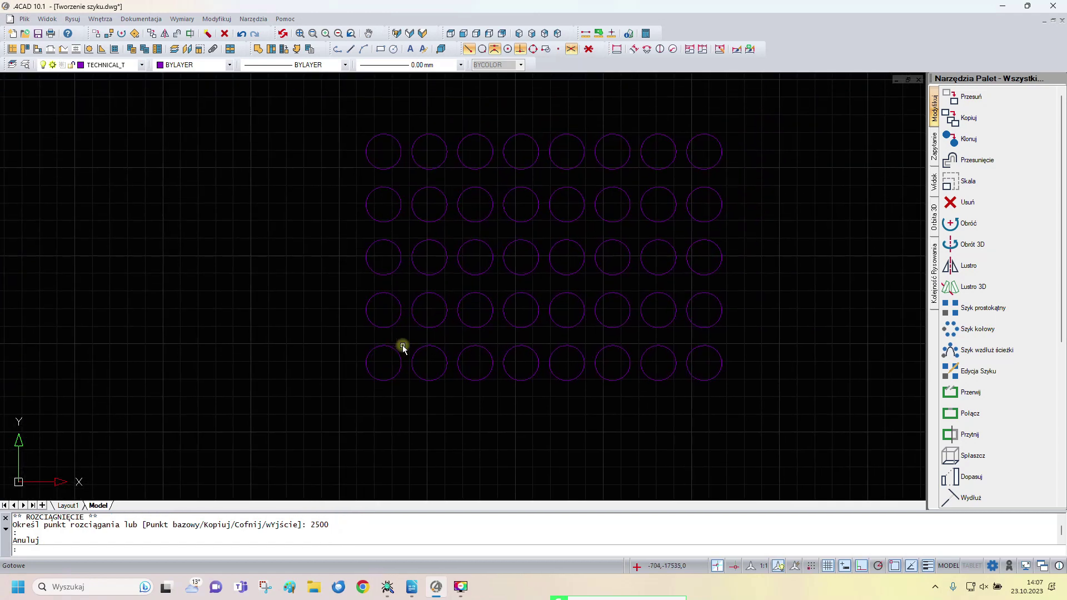